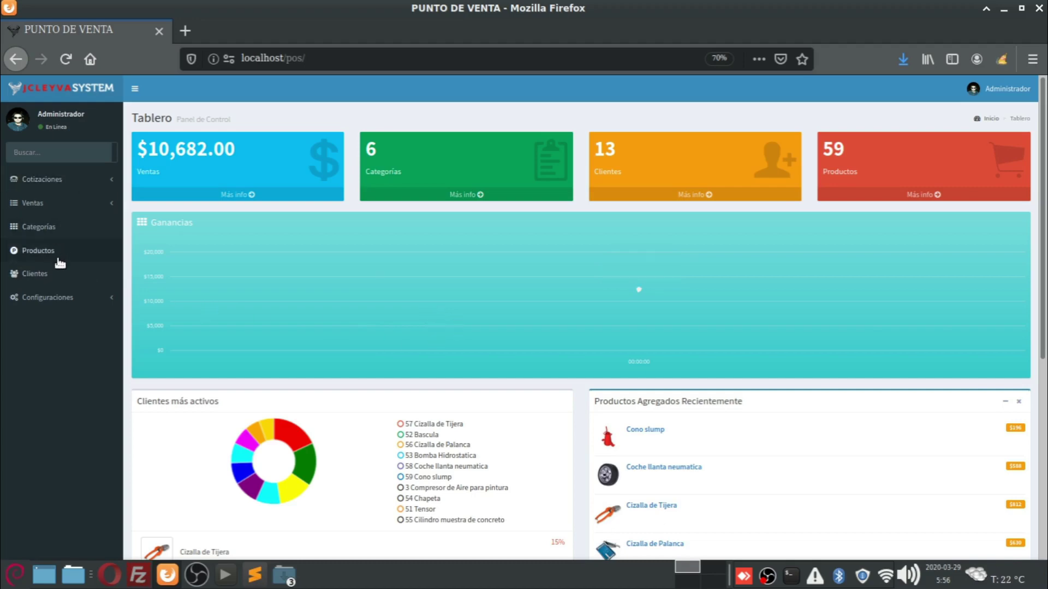
Open the form for creating a new quotation from the Cotizaciones section.
click(63, 186)
click(63, 187)
click(62, 187)
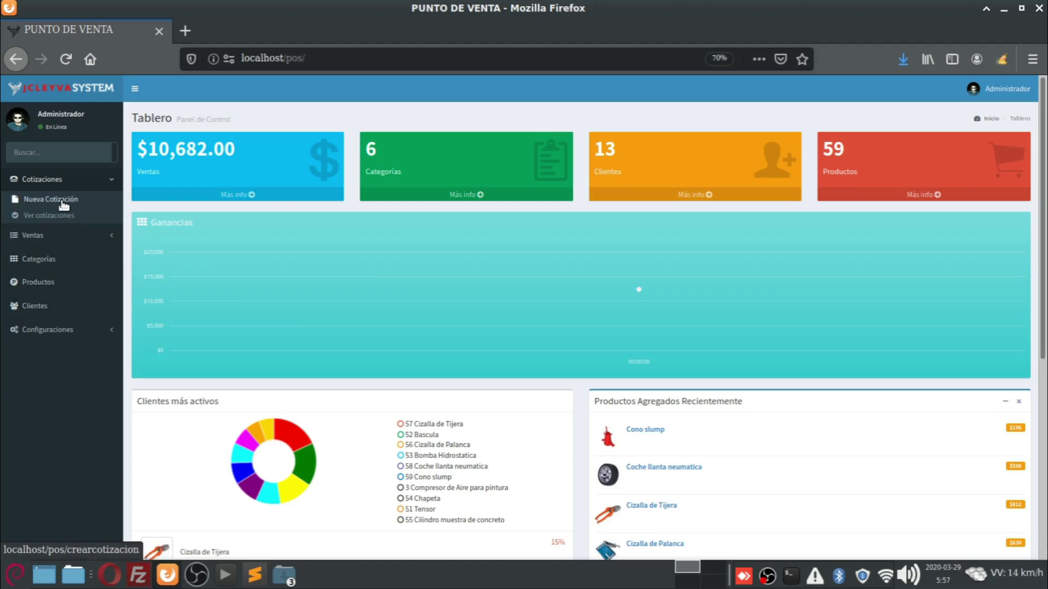
click(59, 203)
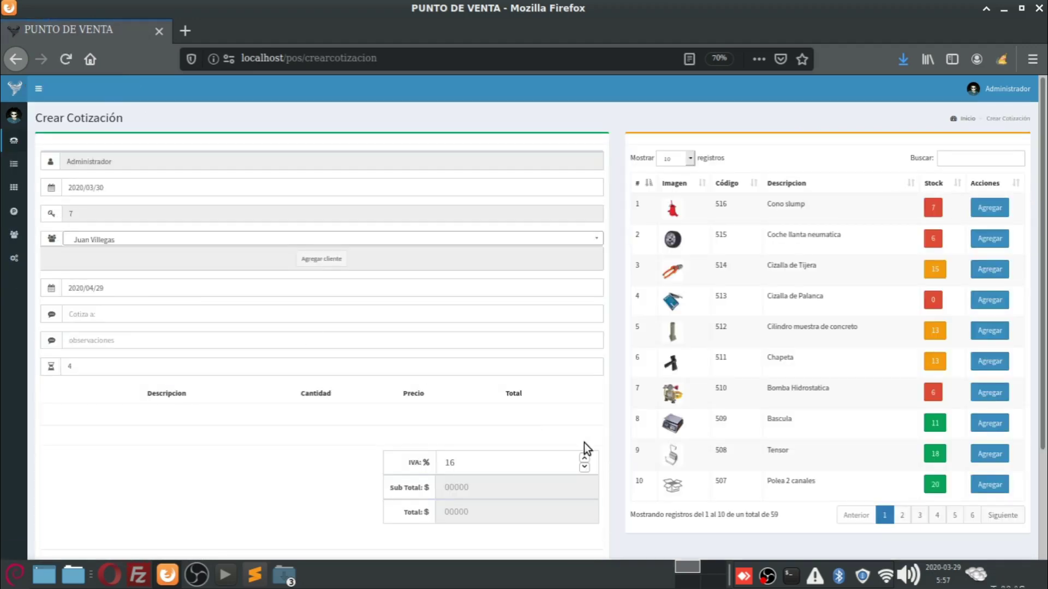
Add one each of Bomba Hidrostatica, Tensor and Polea 2 canales to the quotation.
click(997, 391)
scroll(988, 392, down, 1)
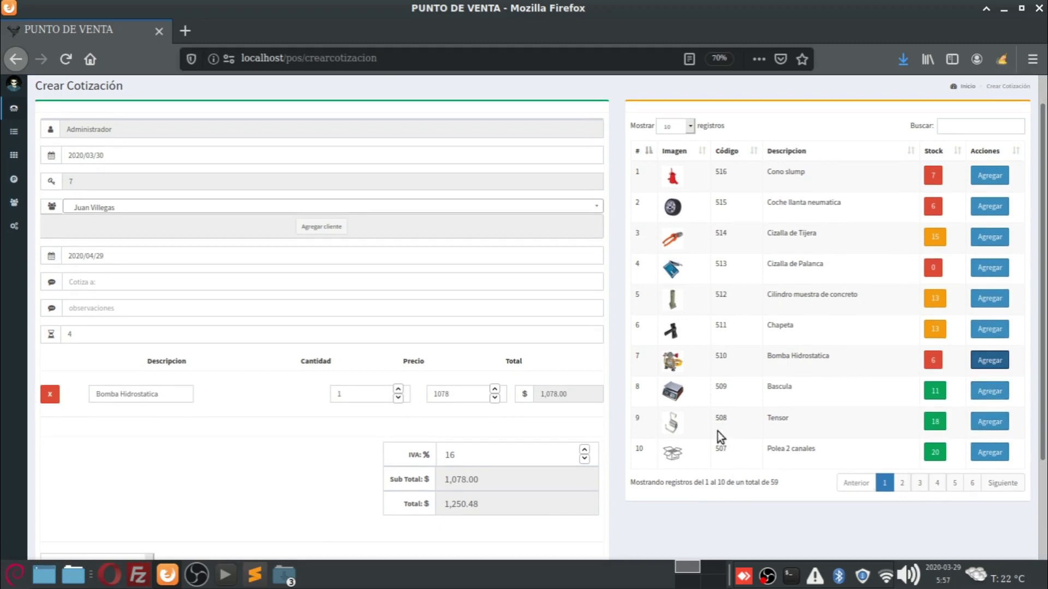
click(982, 423)
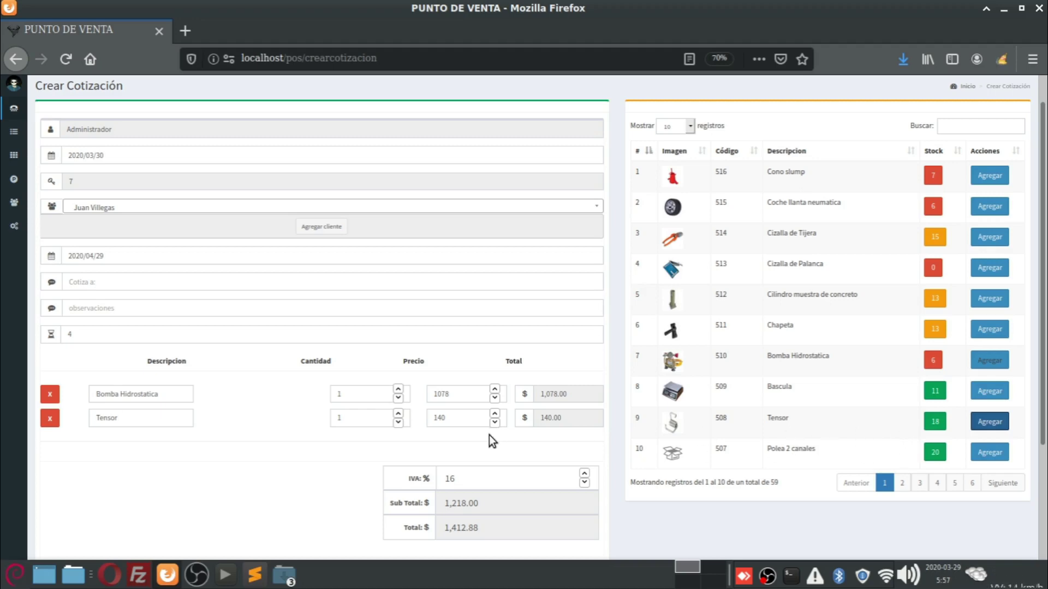
scroll(449, 448, down, 2)
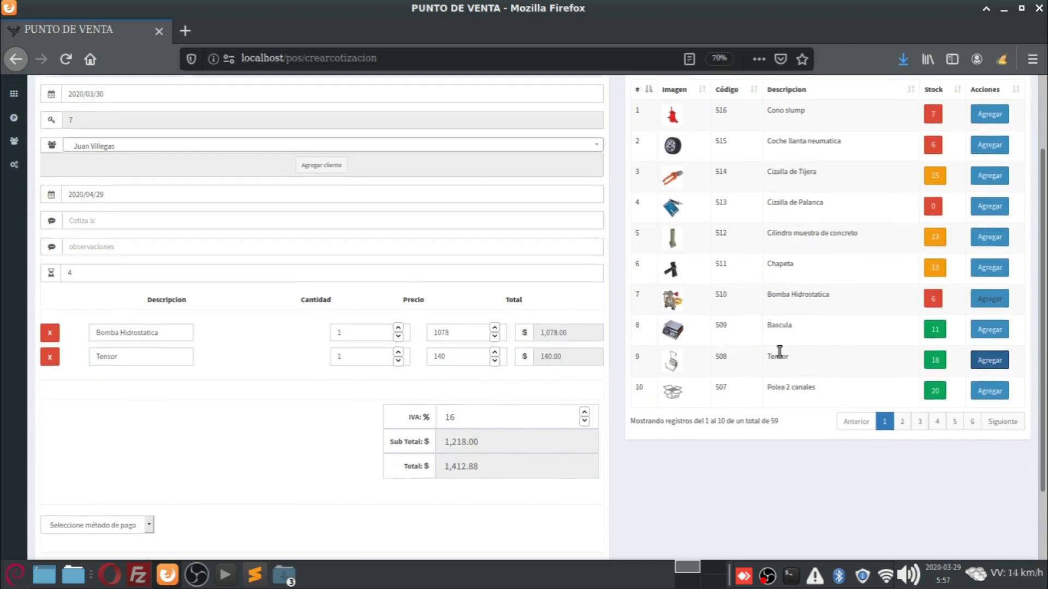
click(986, 388)
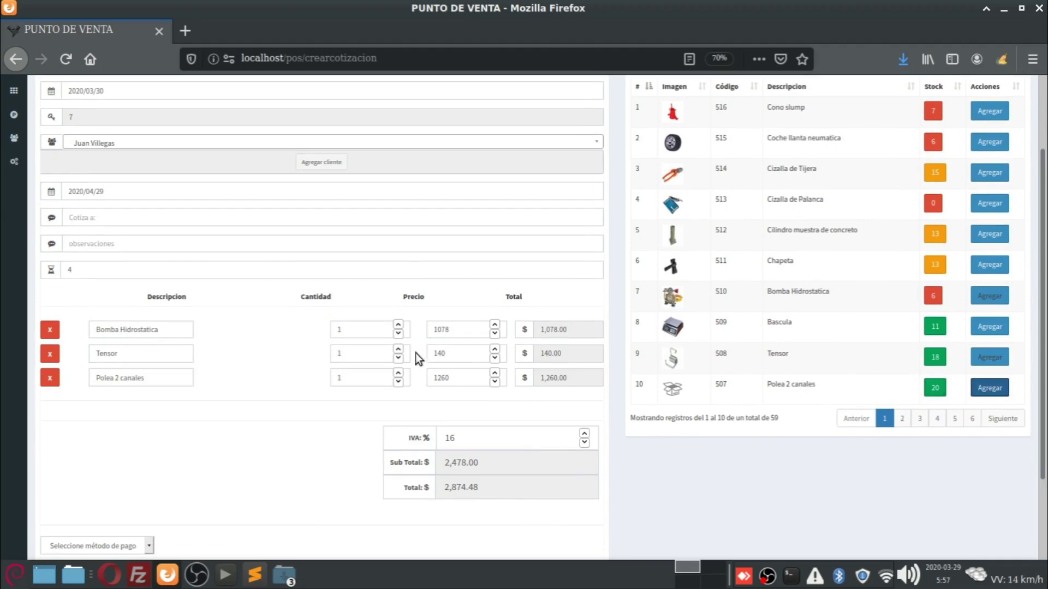
scroll(341, 398, down, 2)
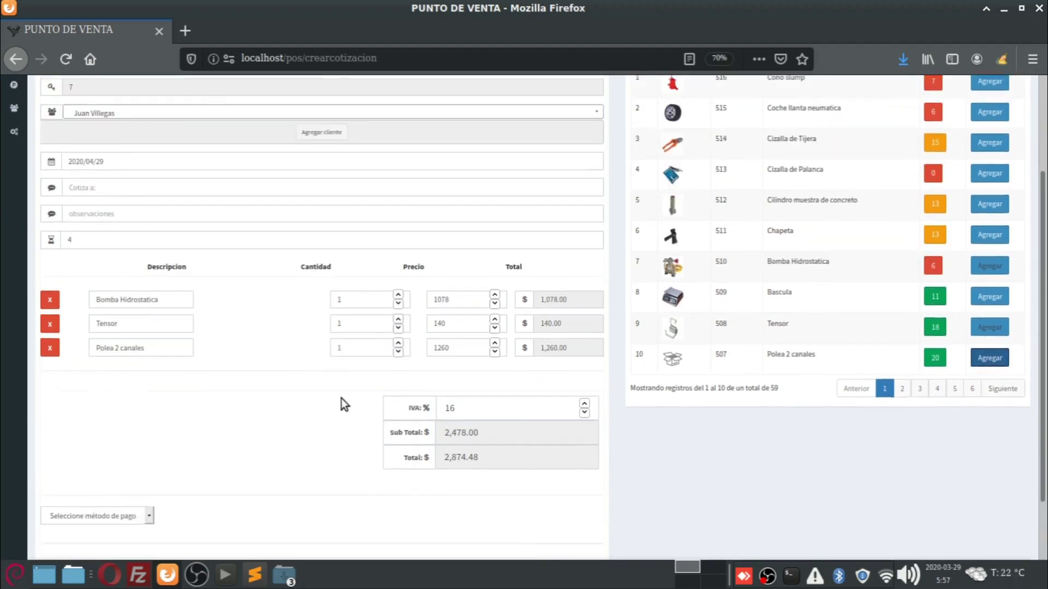
Examine the quotation's customer, Cotiza a, observaciones and delivery time fields along with the added product lines.
scroll(341, 398, up, 3)
click(90, 241)
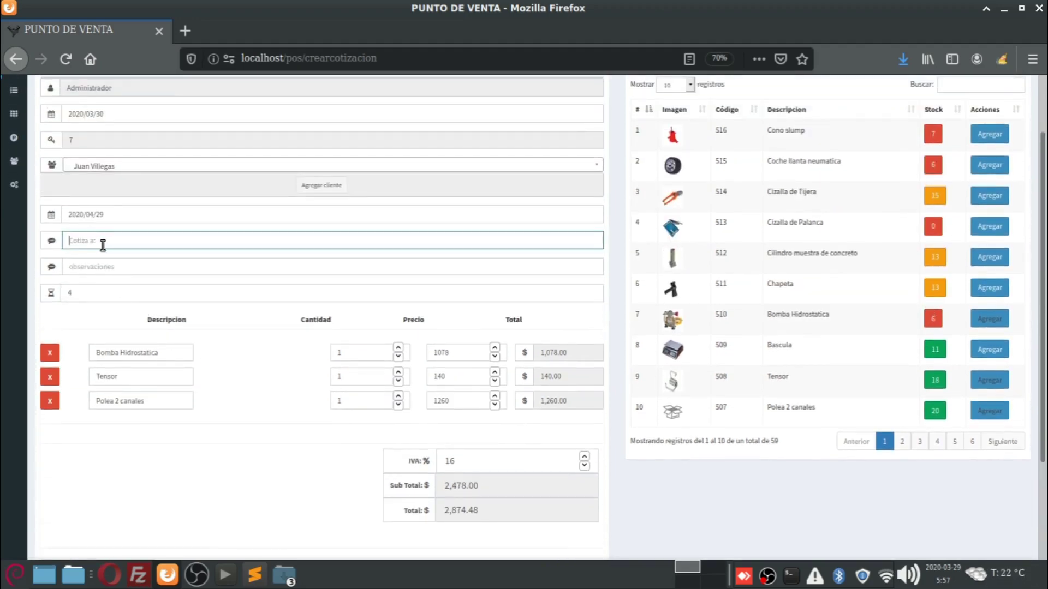
scroll(102, 244, up, 2)
click(101, 232)
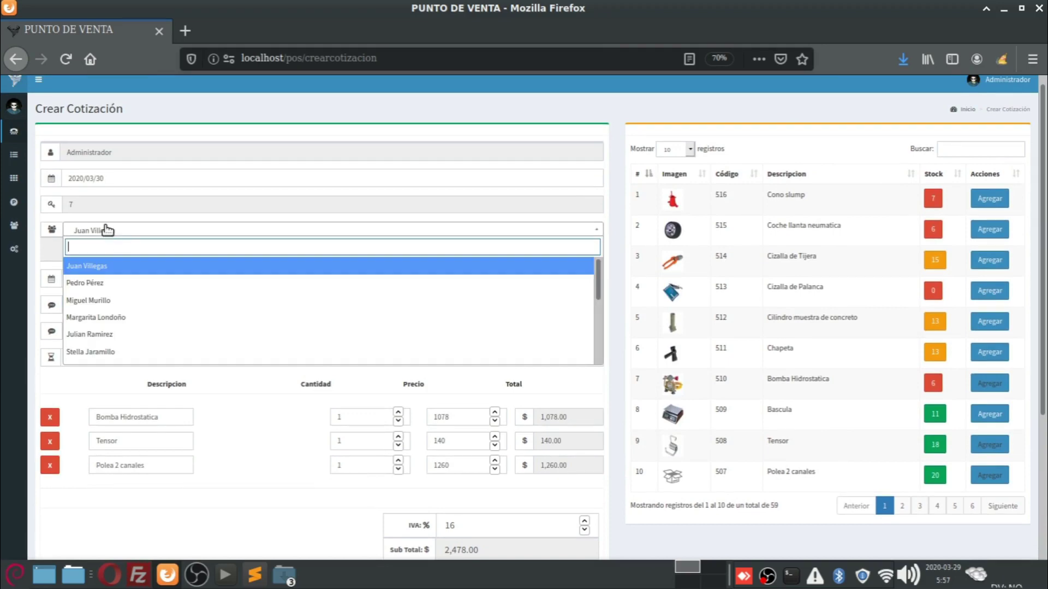
click(107, 230)
click(100, 306)
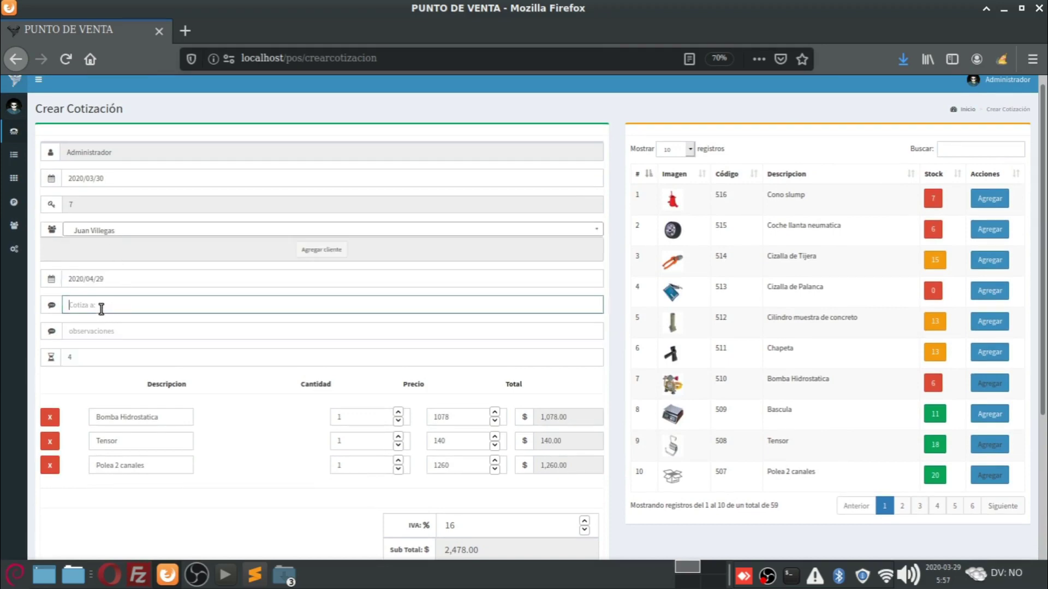
click(99, 335)
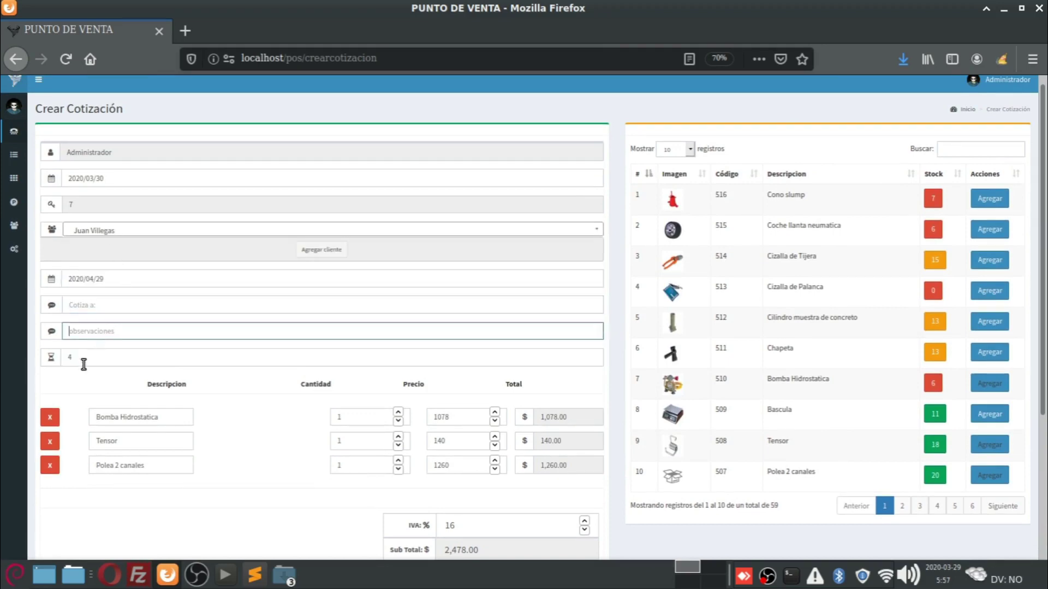
click(101, 360)
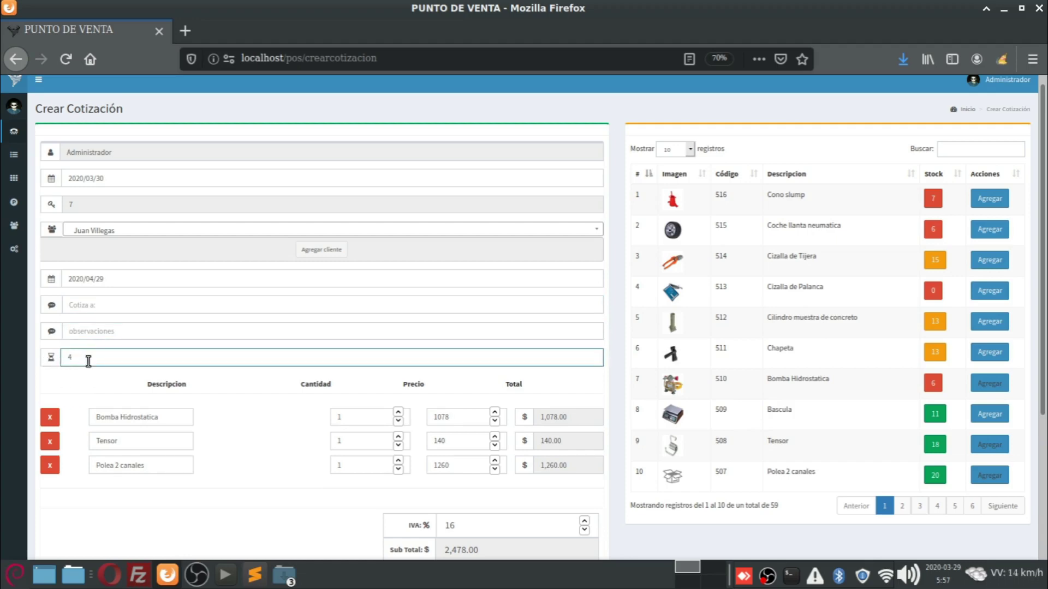
click(46, 385)
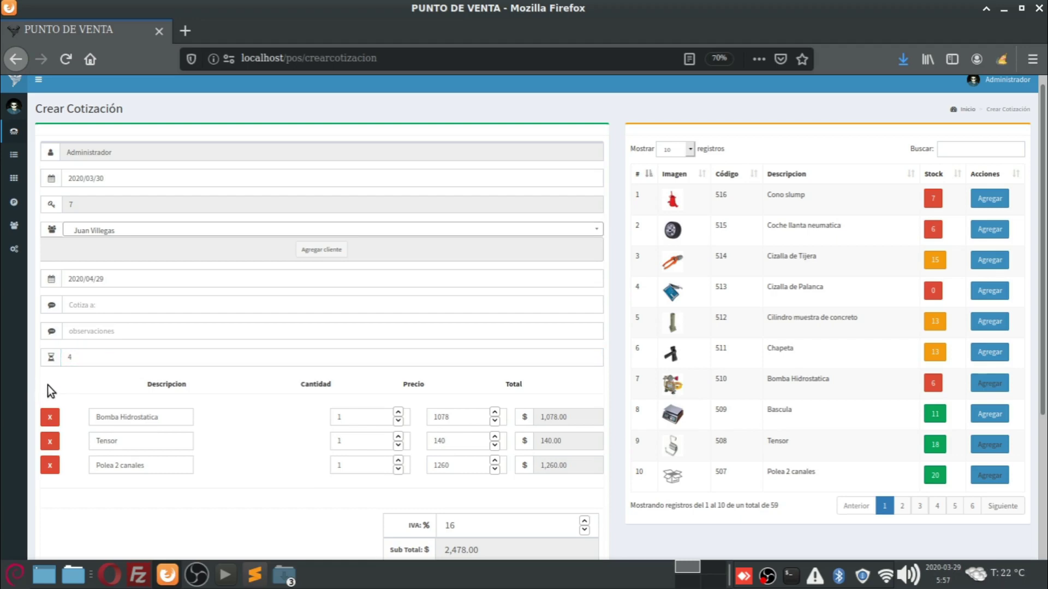
scroll(47, 386, down, 2)
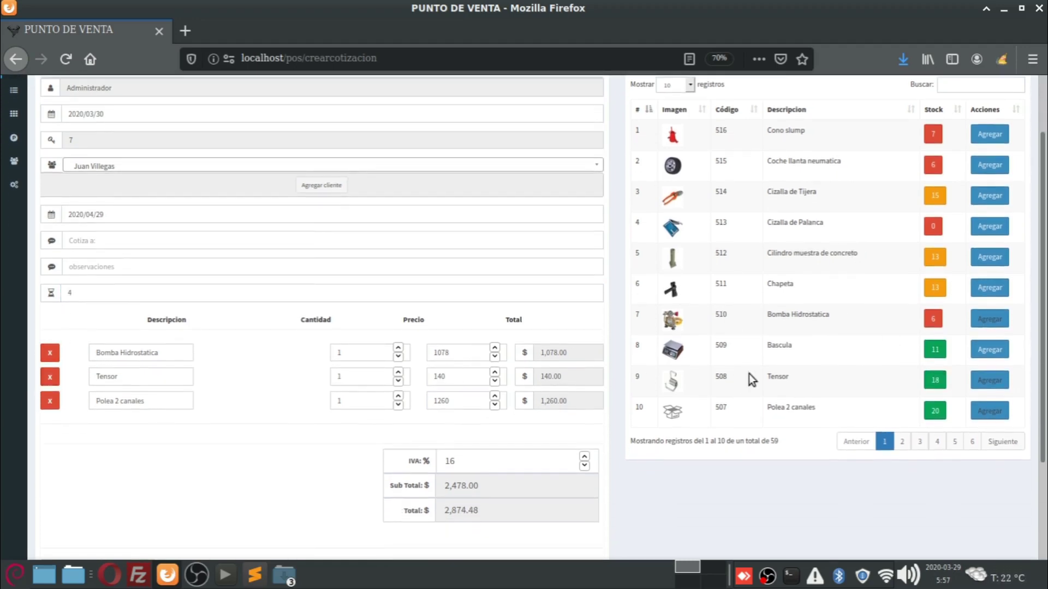
double_click(86, 291)
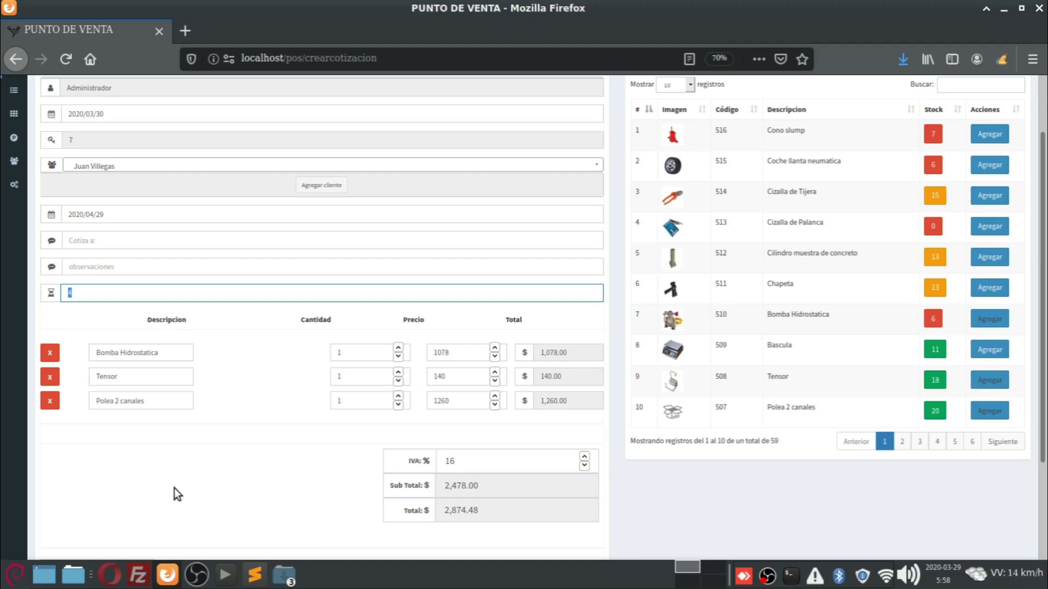
Set the quotation's payment method to Tarjeta Débito.
scroll(175, 488, down, 1)
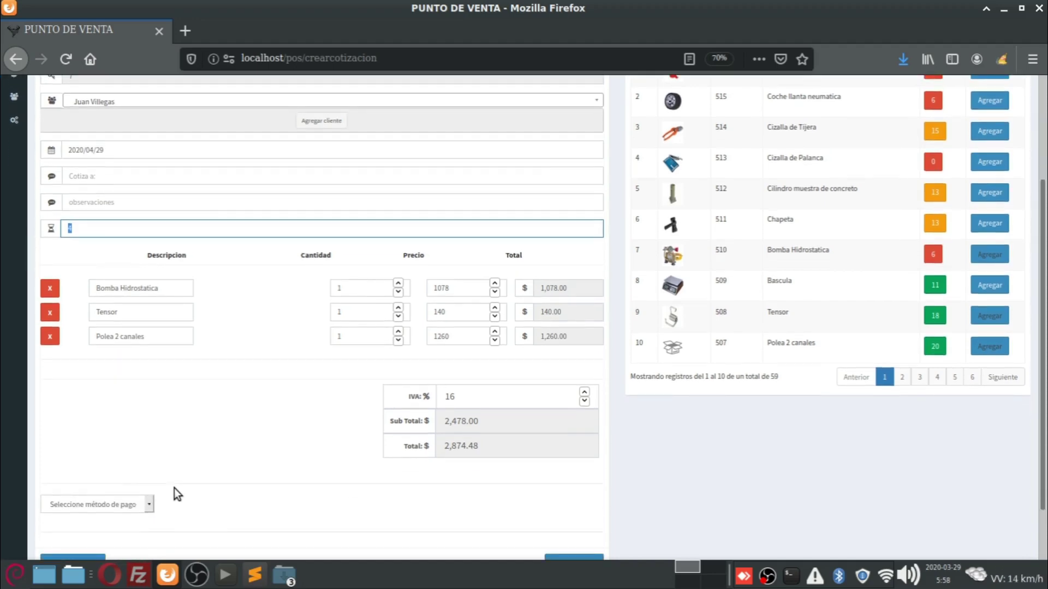
scroll(175, 488, up, 3)
scroll(323, 433, down, 5)
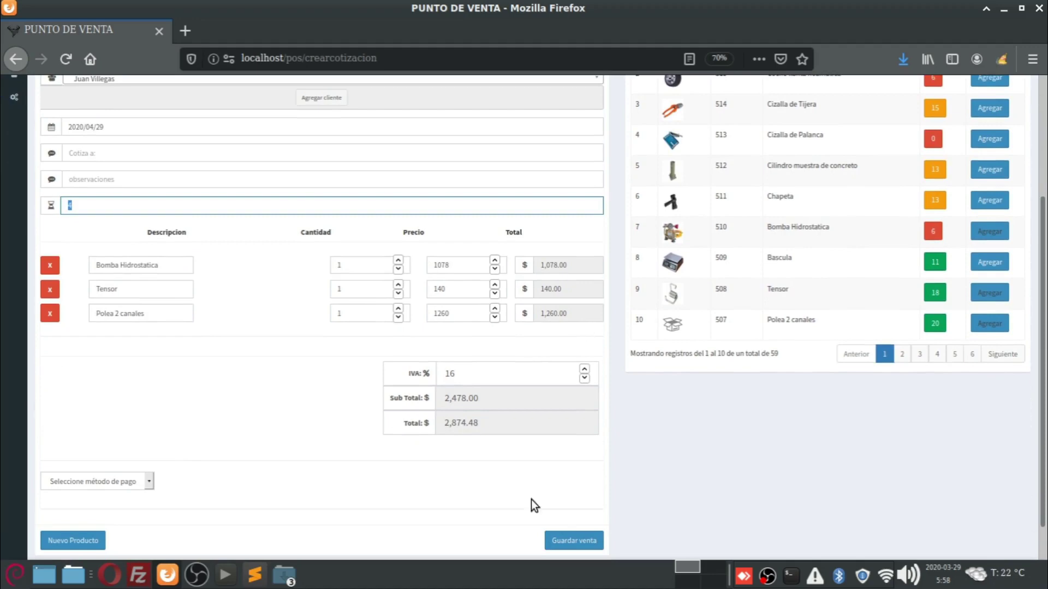
click(575, 541)
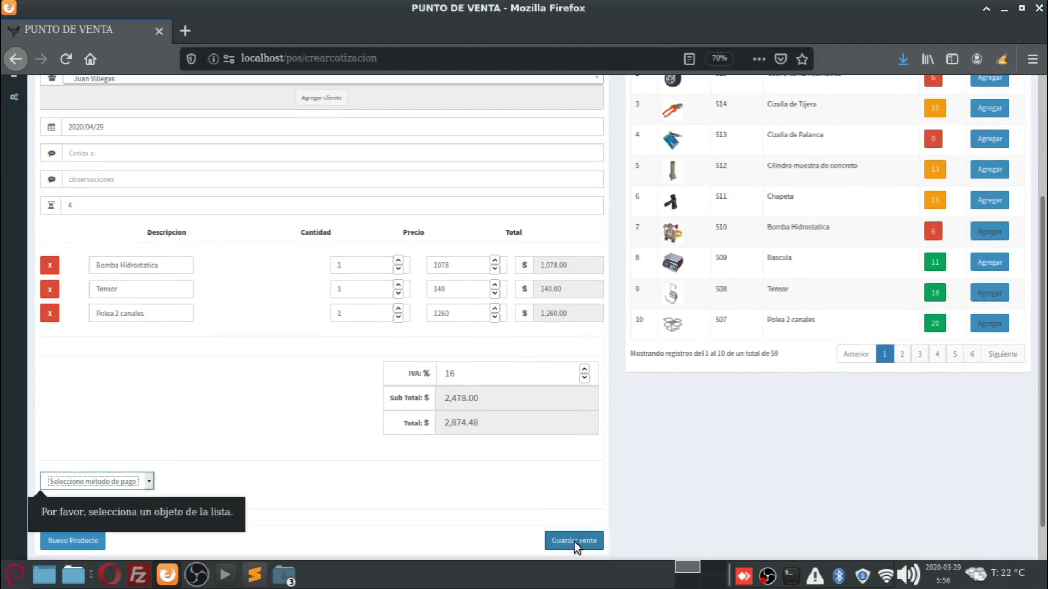
click(145, 481)
click(136, 462)
Enter transaction code 1 for the debit card payment and save the quotation.
click(460, 486)
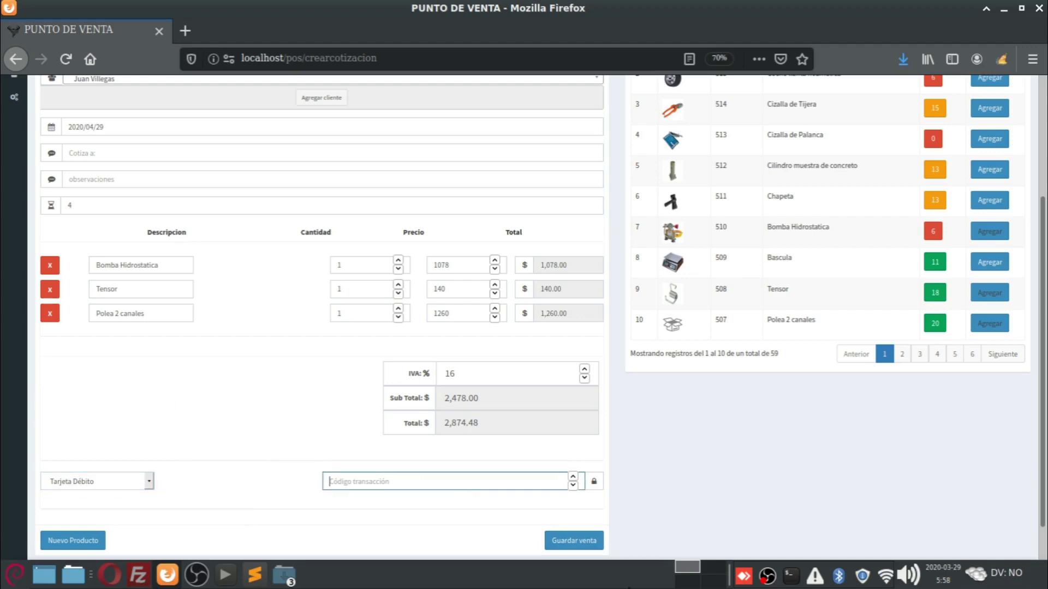
click(574, 541)
text(1)
click(568, 540)
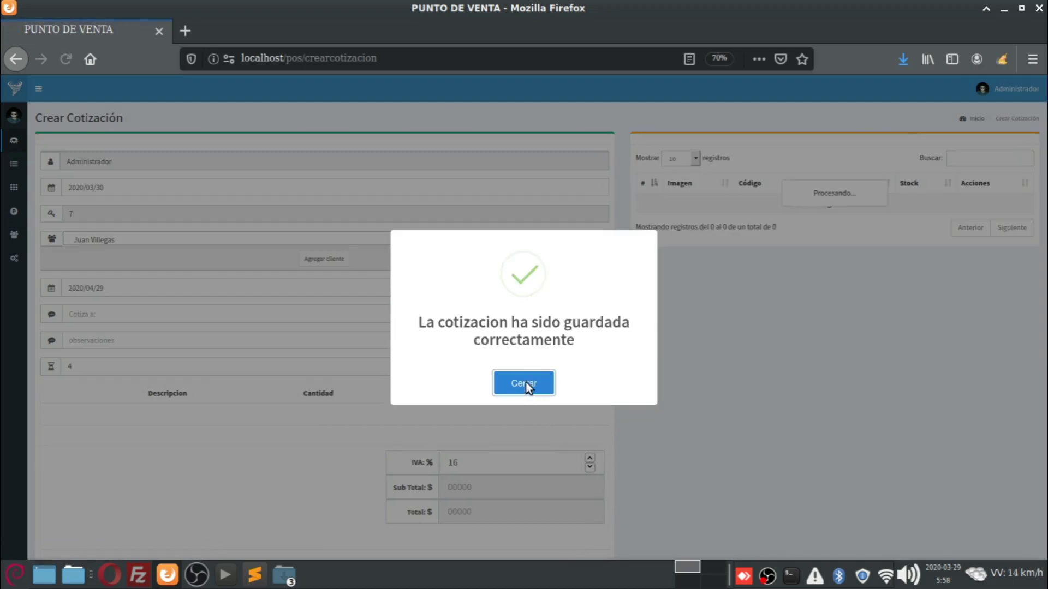
click(526, 382)
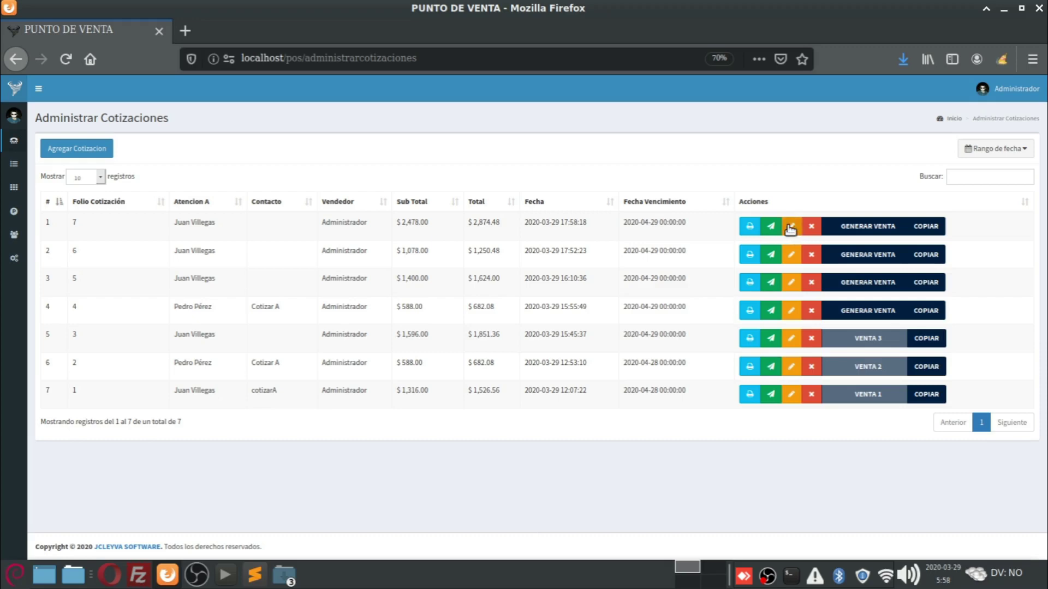
Open the printable PDF of the quotation with folio 7, look through it and close it.
click(749, 227)
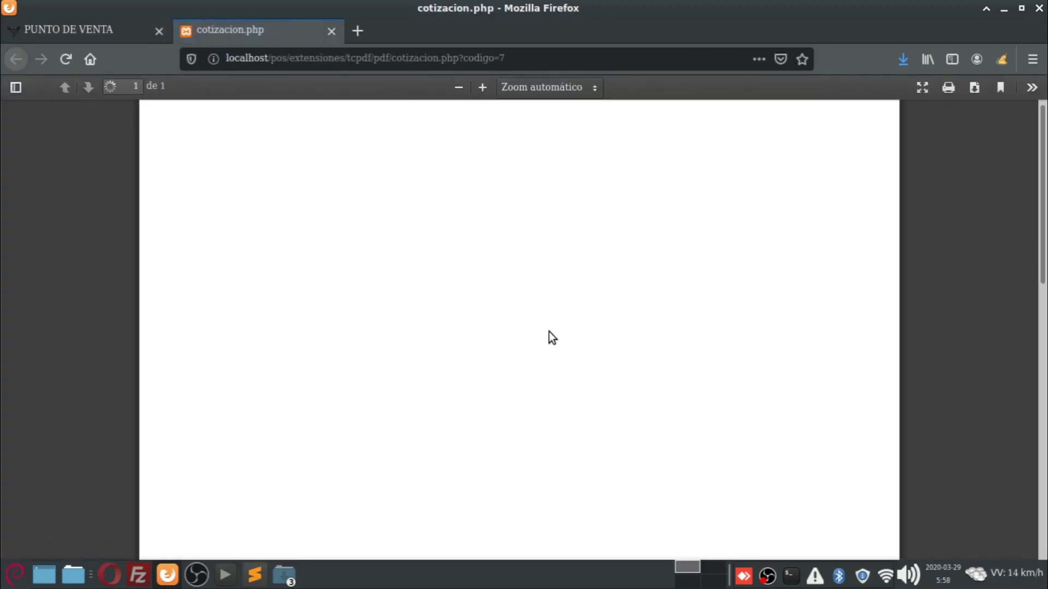
scroll(509, 384, down, 5)
scroll(509, 384, down, 3)
scroll(508, 384, up, 6)
click(331, 31)
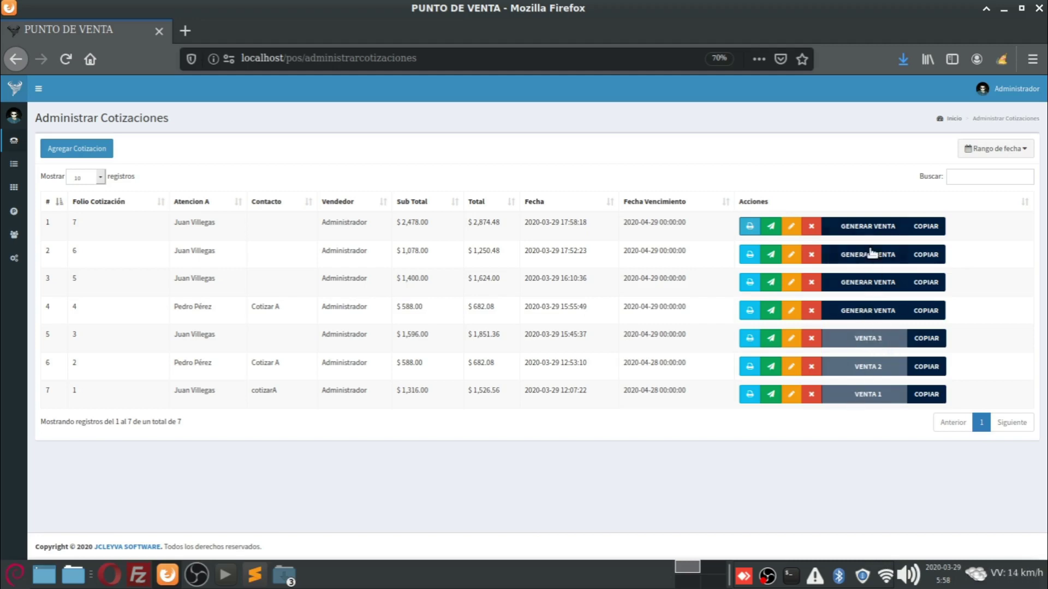
Generate a sale form from the quotation with folio 7, review its carried-over data, and return to the quotations list unsaved.
click(868, 231)
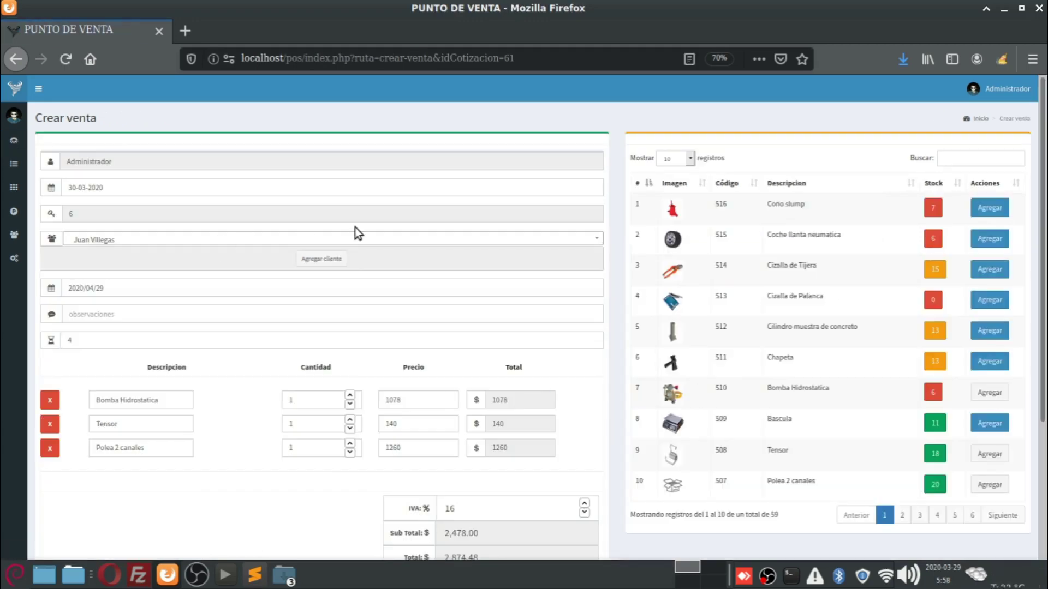
drag(103, 120, 36, 121)
scroll(293, 355, down, 3)
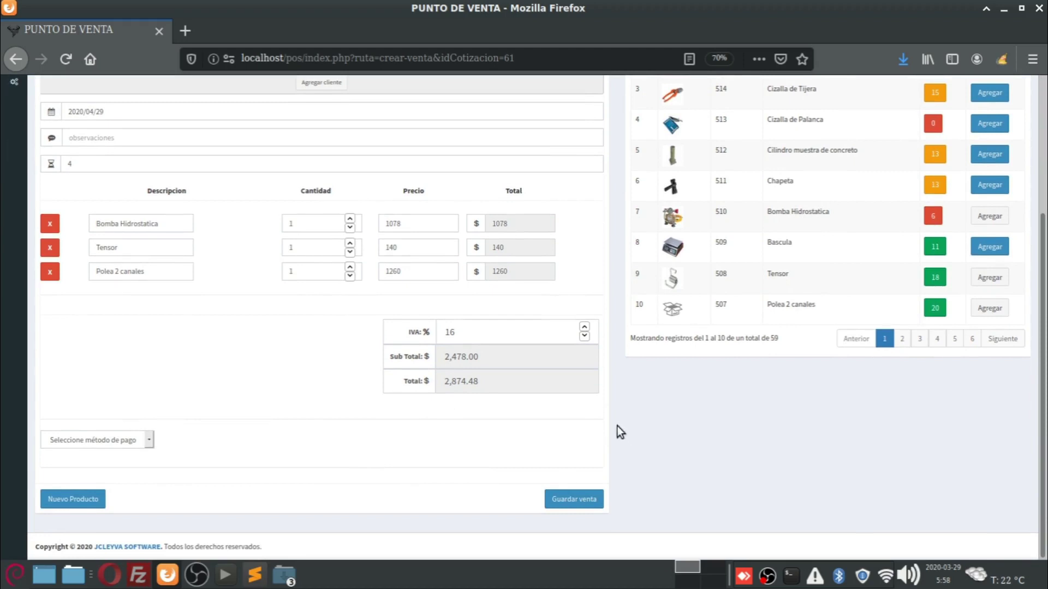
scroll(392, 462, up, 3)
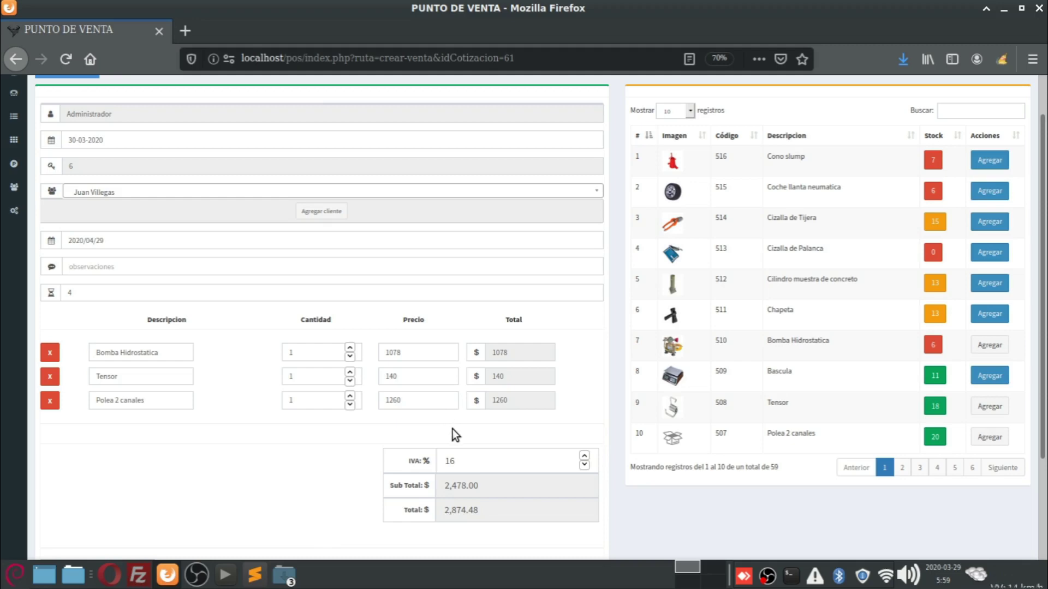
scroll(704, 461, down, 3)
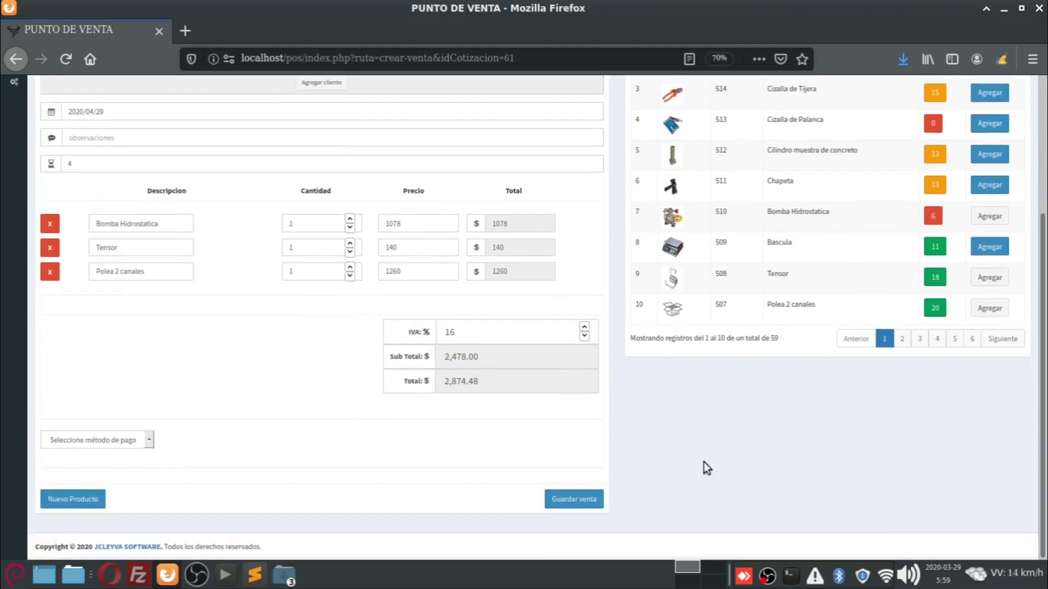
scroll(703, 462, up, 3)
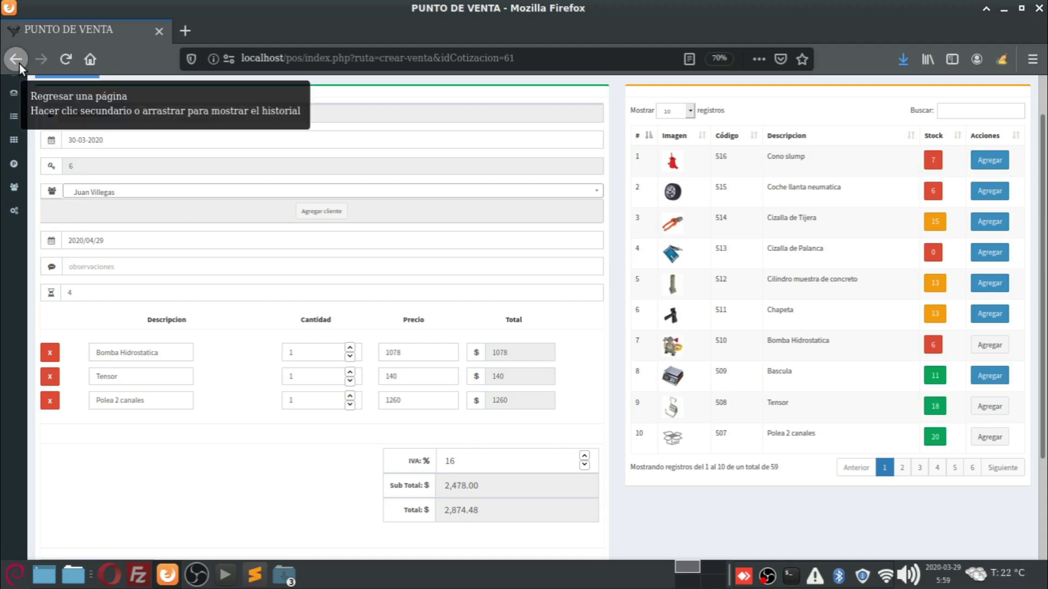
scroll(40, 178, up, 1)
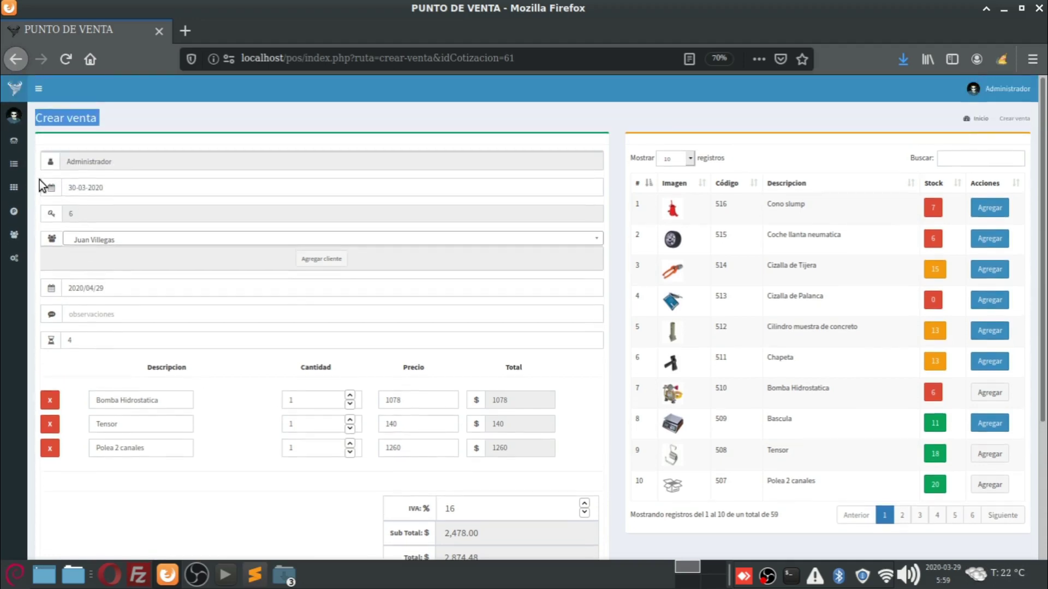
mouse_move(14, 140)
click(62, 182)
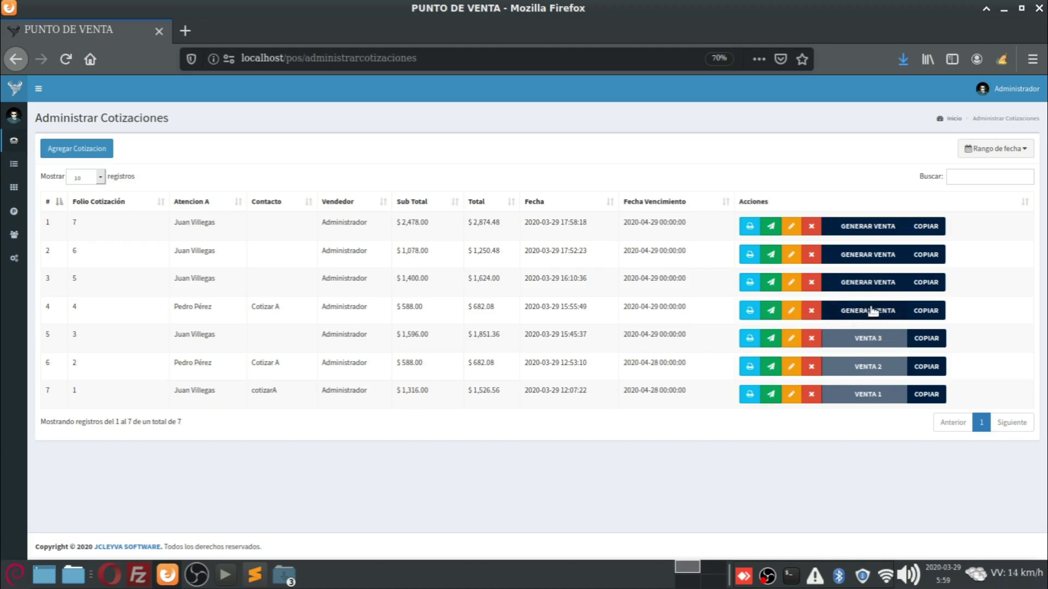
Check the expiry date calendar in a new quotation form and return to the quotations list without saving.
click(86, 157)
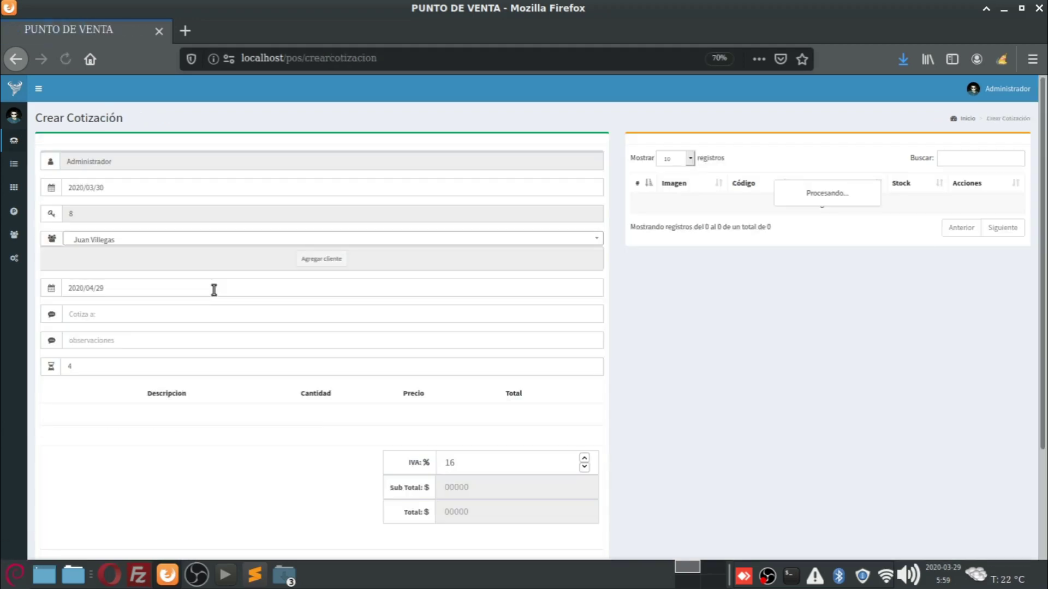
click(123, 288)
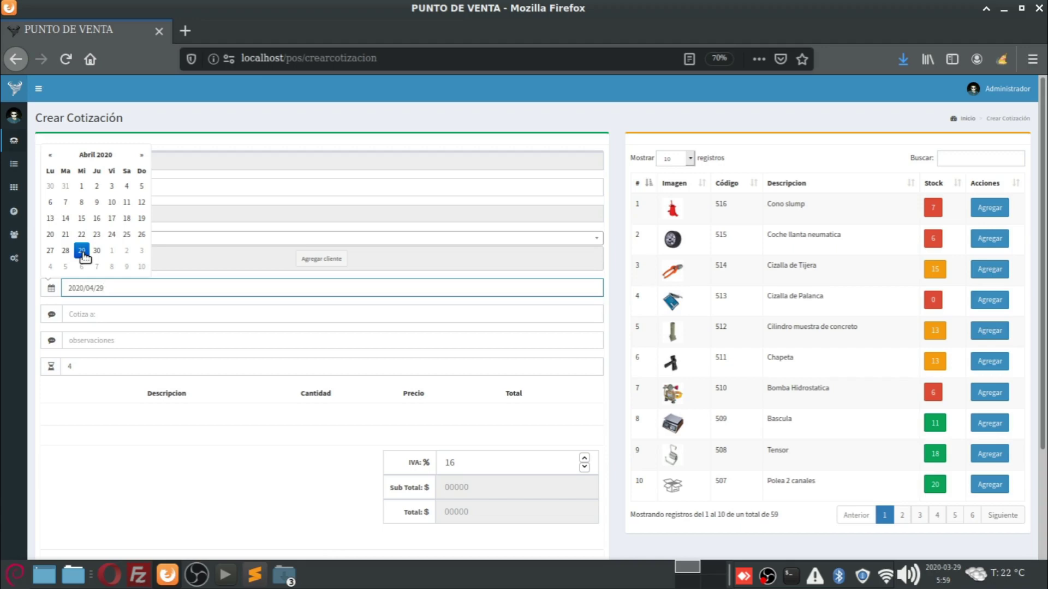
click(103, 442)
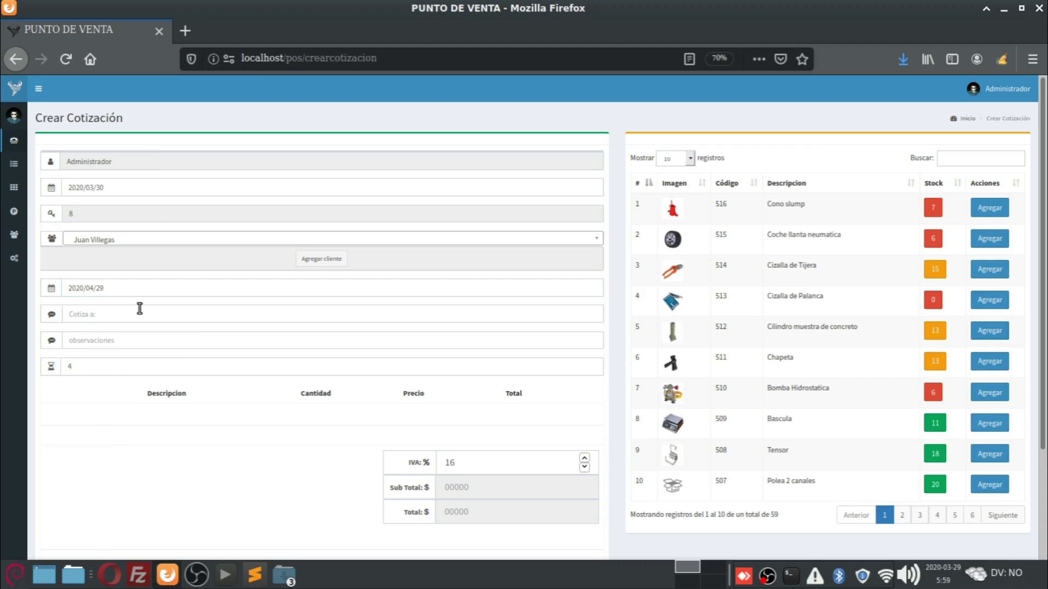
mouse_move(14, 140)
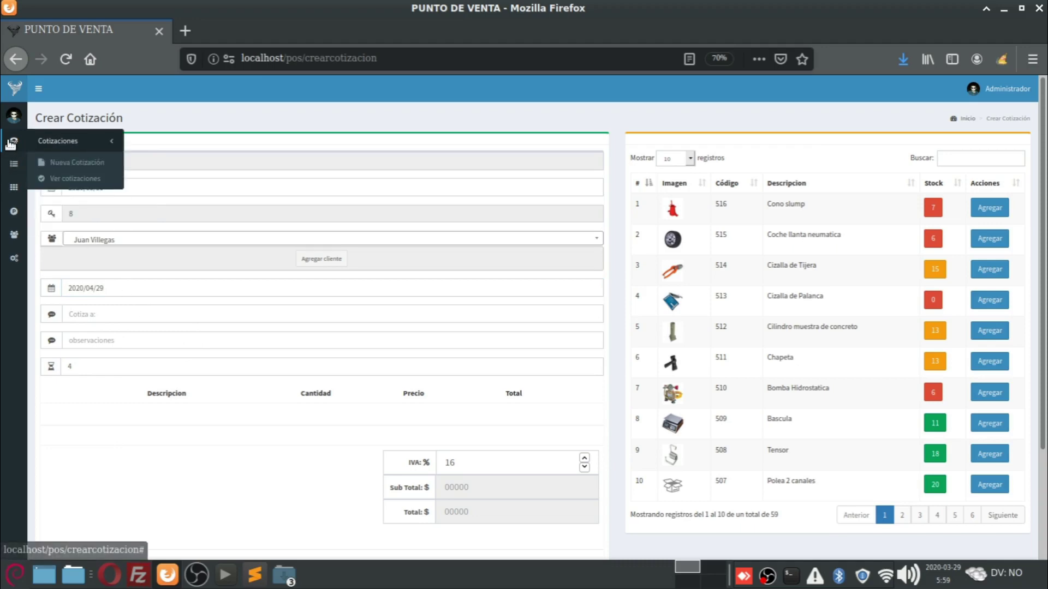
click(90, 182)
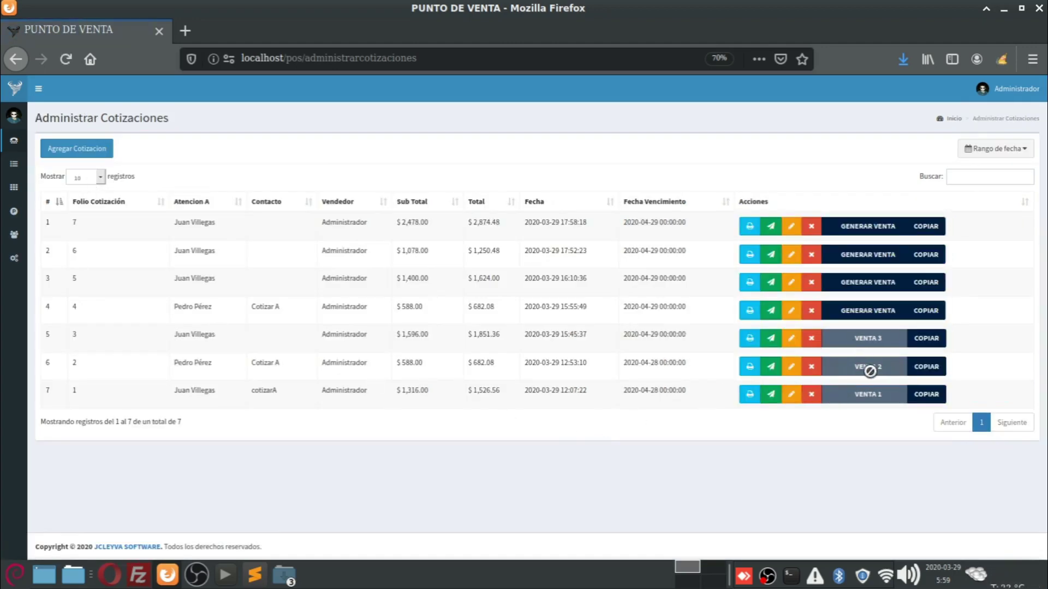
Copy the quotation with folio 2 into a new form, review its carried-over data, and return to the quotations list unsaved.
click(935, 370)
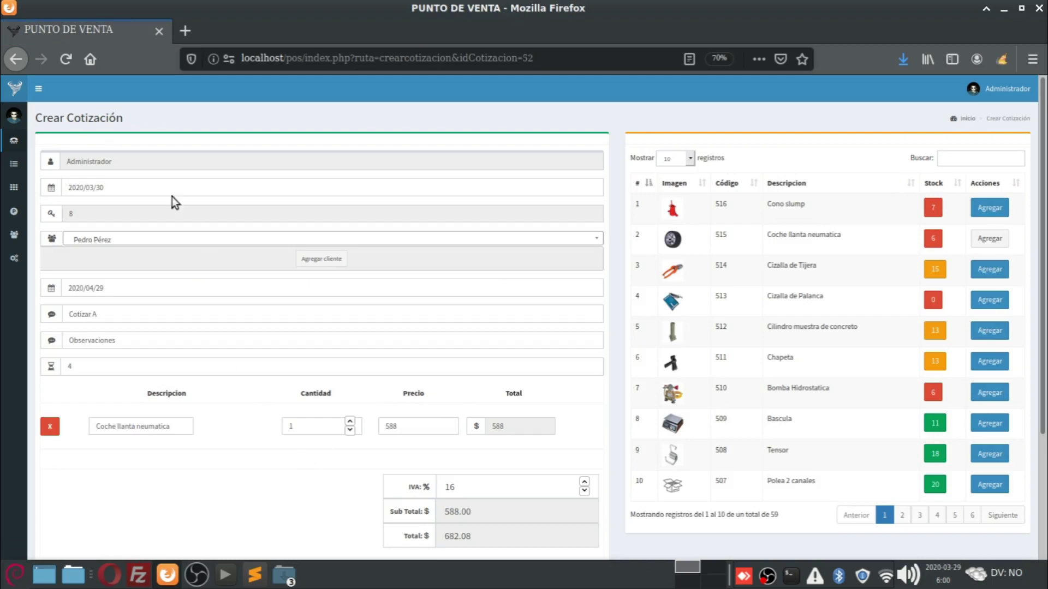
scroll(244, 473, down, 3)
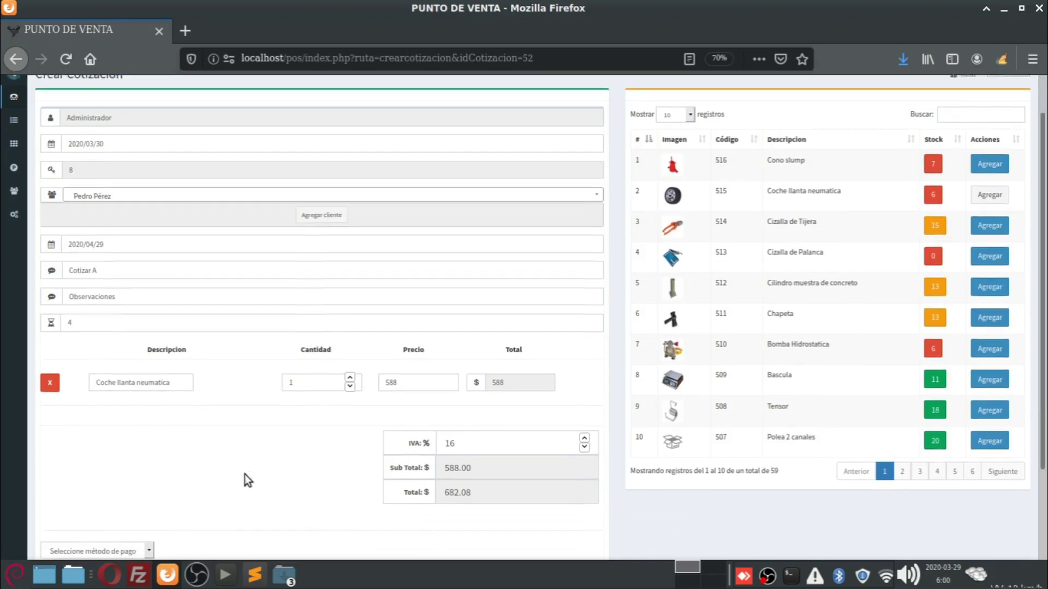
double_click(417, 298)
double_click(302, 297)
drag(128, 297, 336, 440)
scroll(320, 439, down, 1)
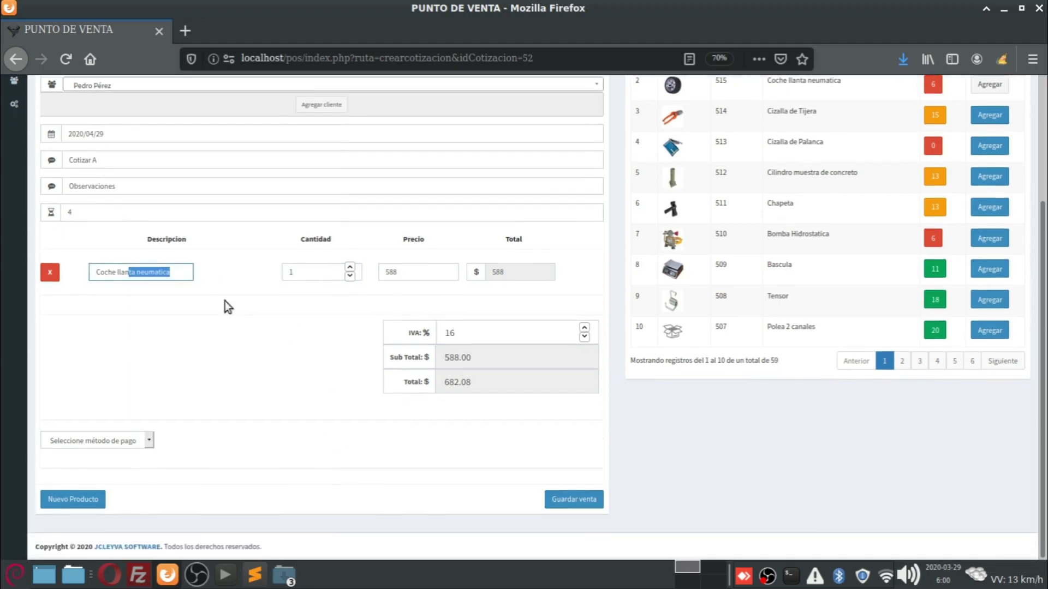
click(21, 57)
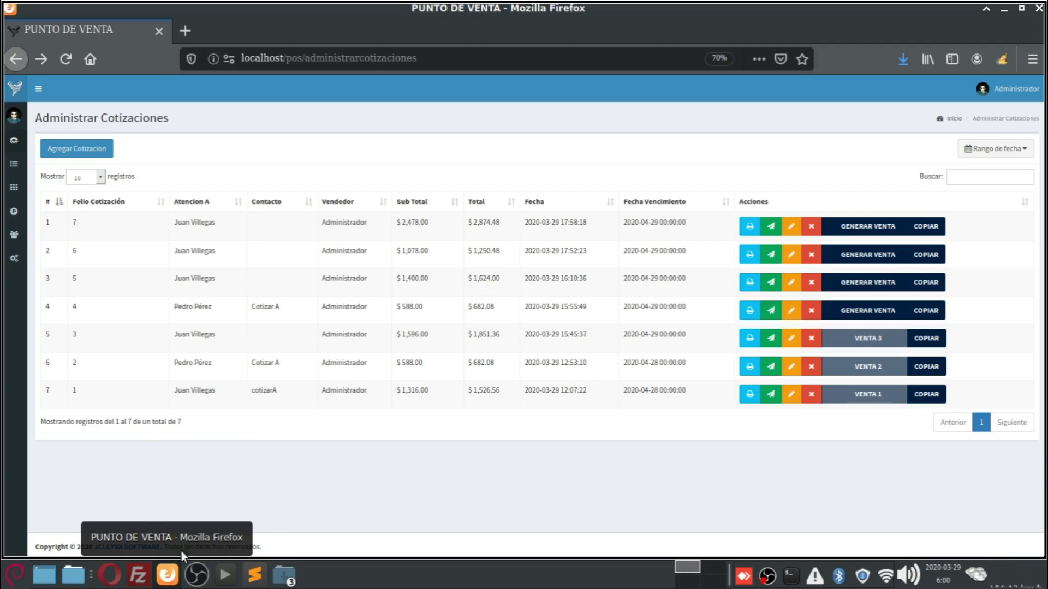
Open a new browser tab.
click(195, 29)
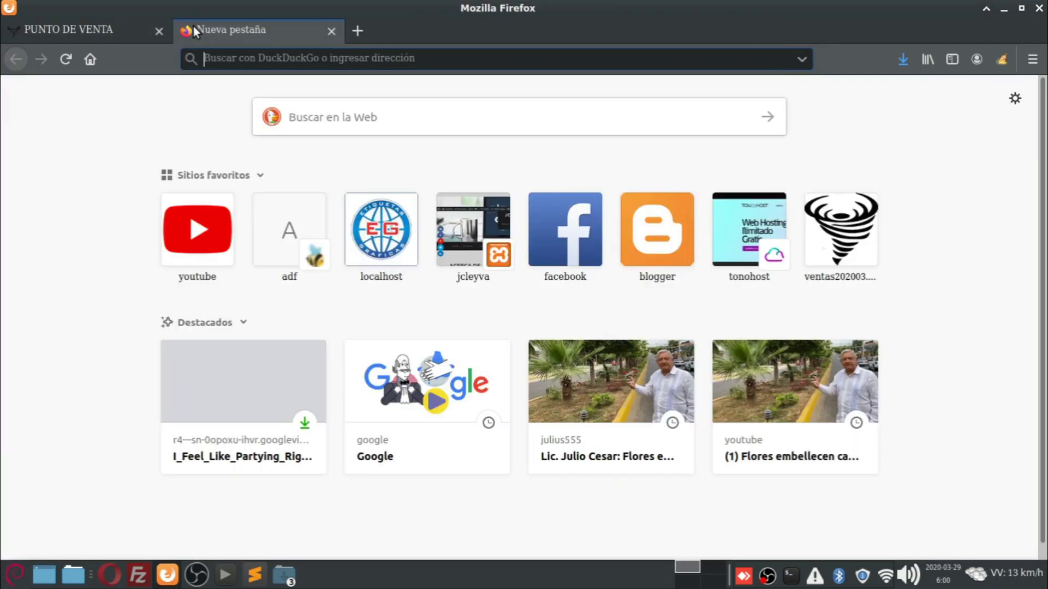
text(por)
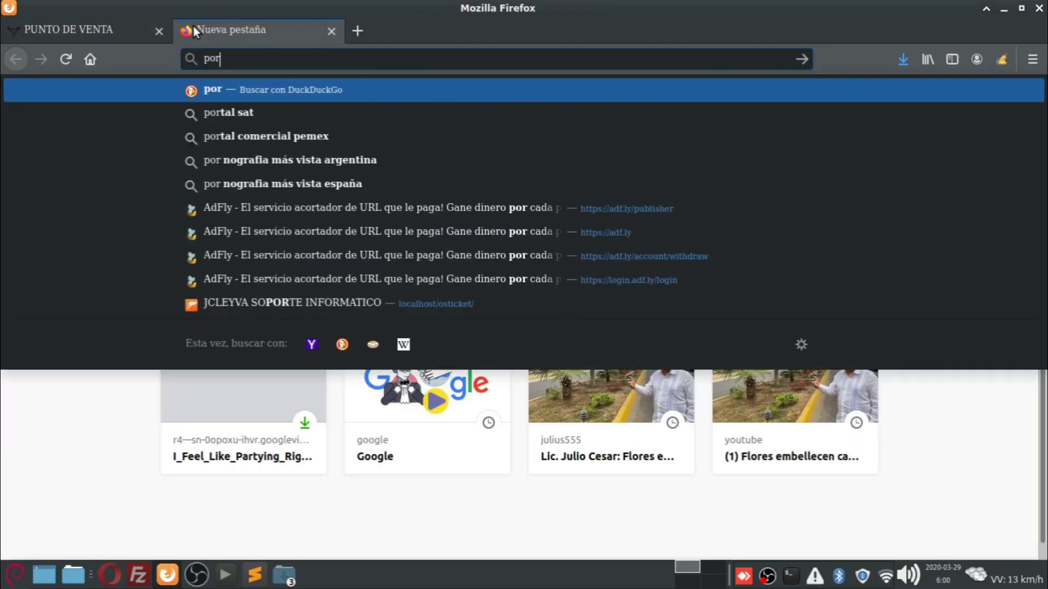
key(Down)
key(Down)
key(Down)
key(Down)
key(Down)
key(Down)
key(Down)
key(Down)
key(Down)
key(Down)
key(Down)
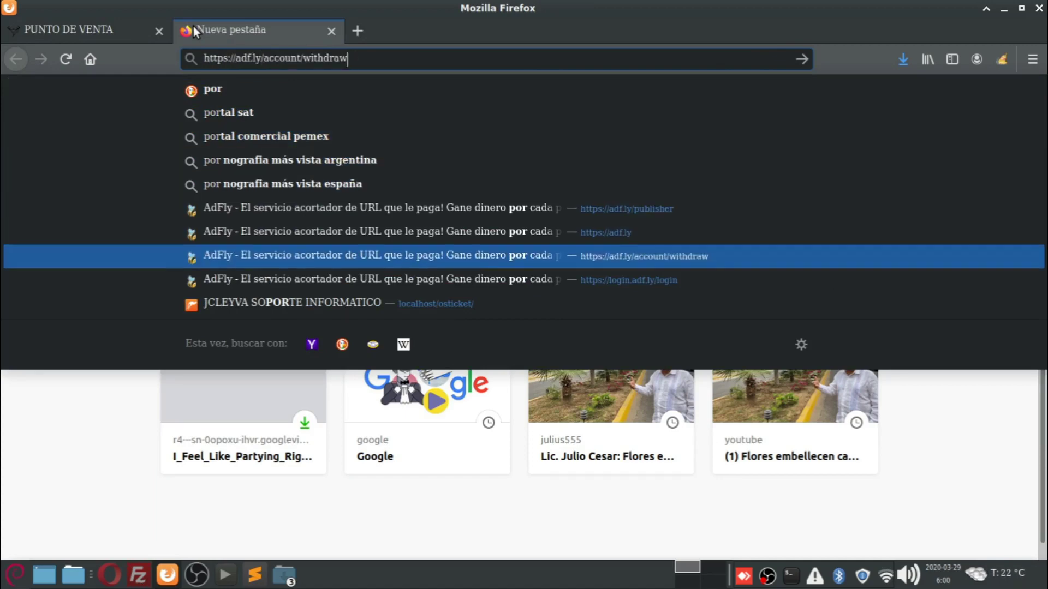
key(BackSpace)
key(BackSpace)
key(BackSpace)
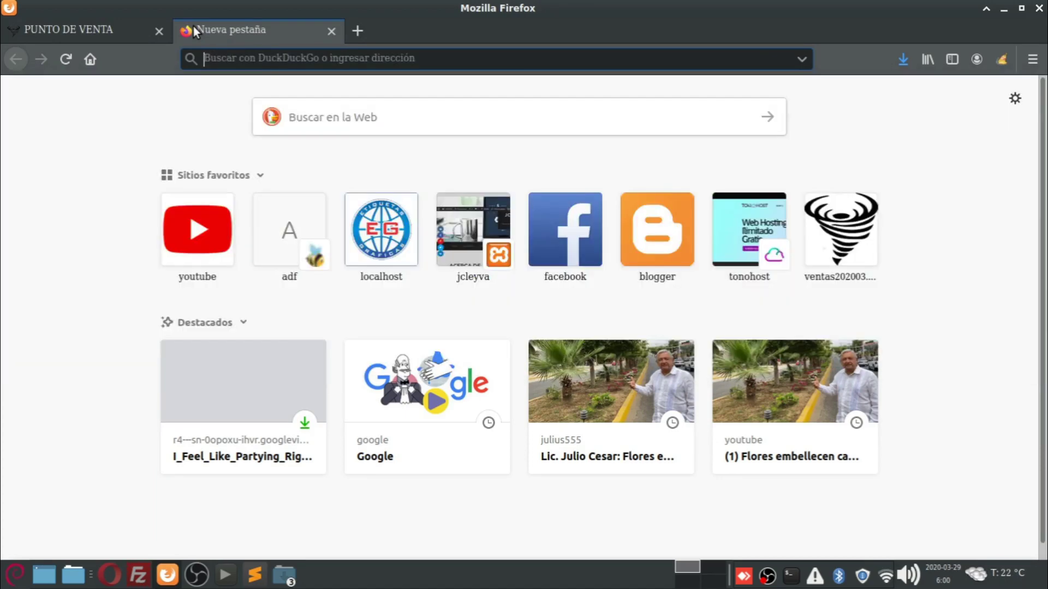
text(jc)
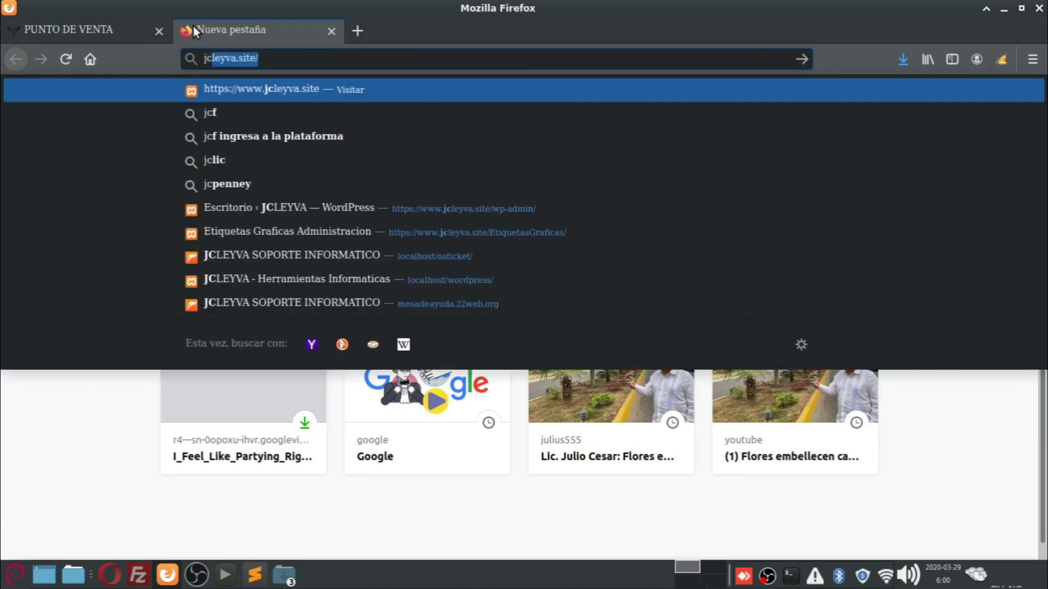
key(BackSpace)
key(BackSpace)
key(BackSpace)
text(g)
key(BackSpace)
Look up "porta" in the browsing history suggestions and open the full post "SISTEMA DE PUNTO DE VENTA POS JCLEYVA 20190329".
text(por)
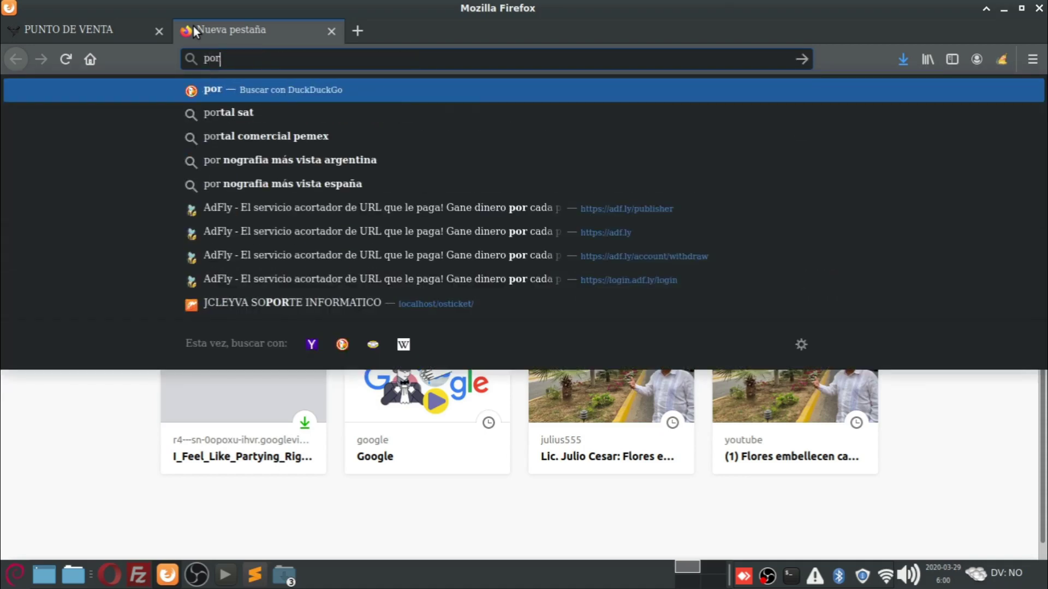
text(ta)
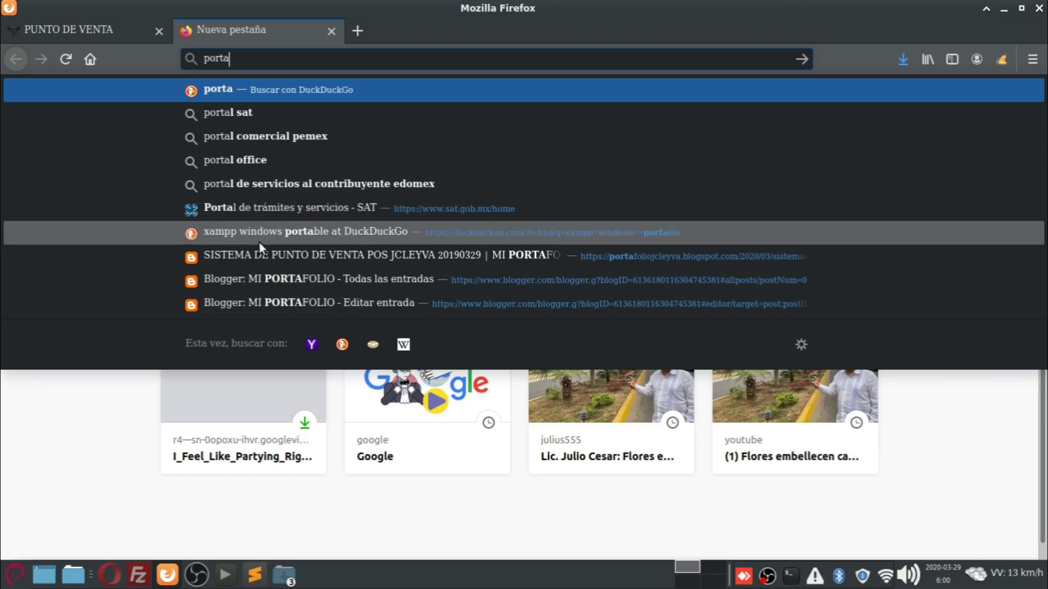
click(273, 252)
click(274, 252)
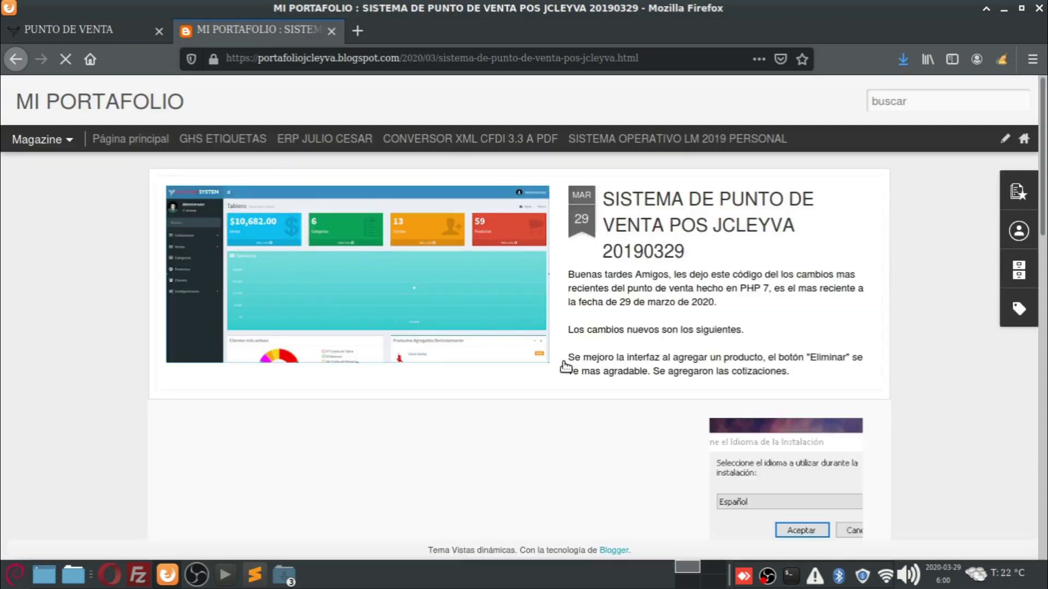
click(566, 367)
Read through the post's list of new changes, its screenshots and the purchase section.
scroll(337, 377, down, 5)
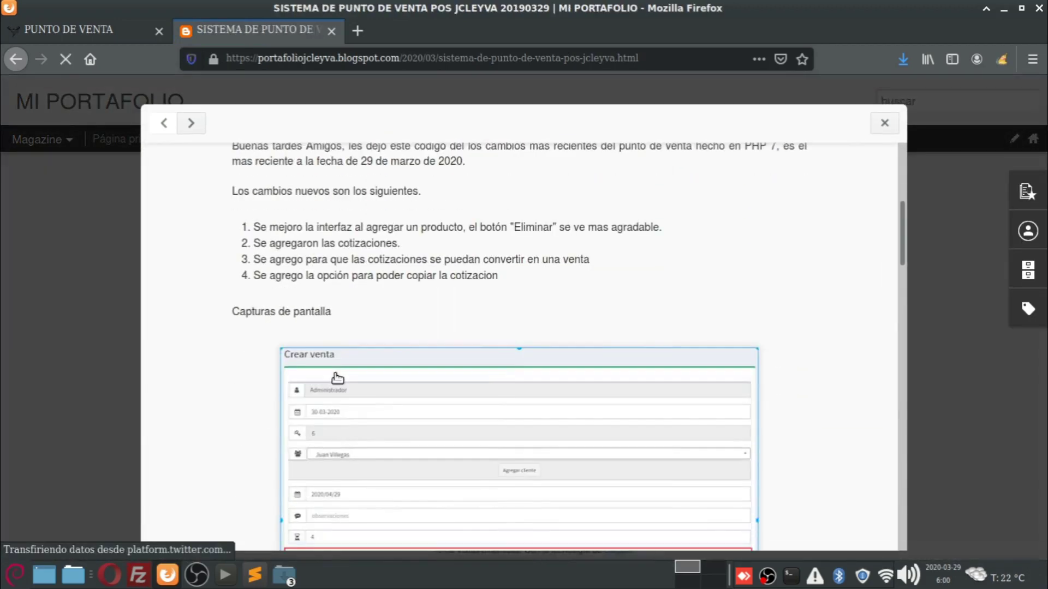
scroll(227, 359, up, 5)
scroll(228, 359, down, 4)
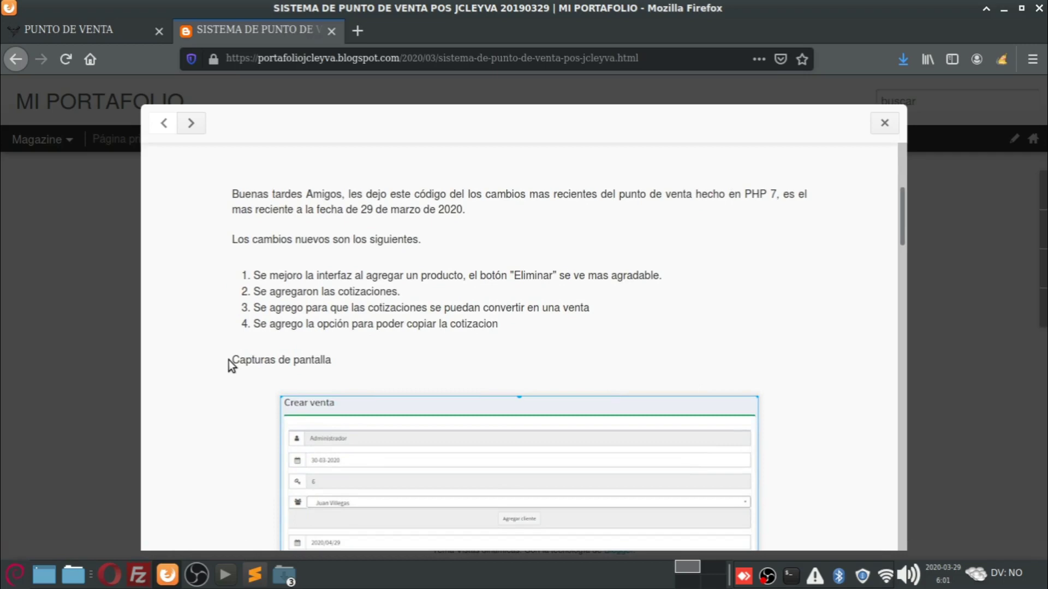
scroll(245, 352, down, 10)
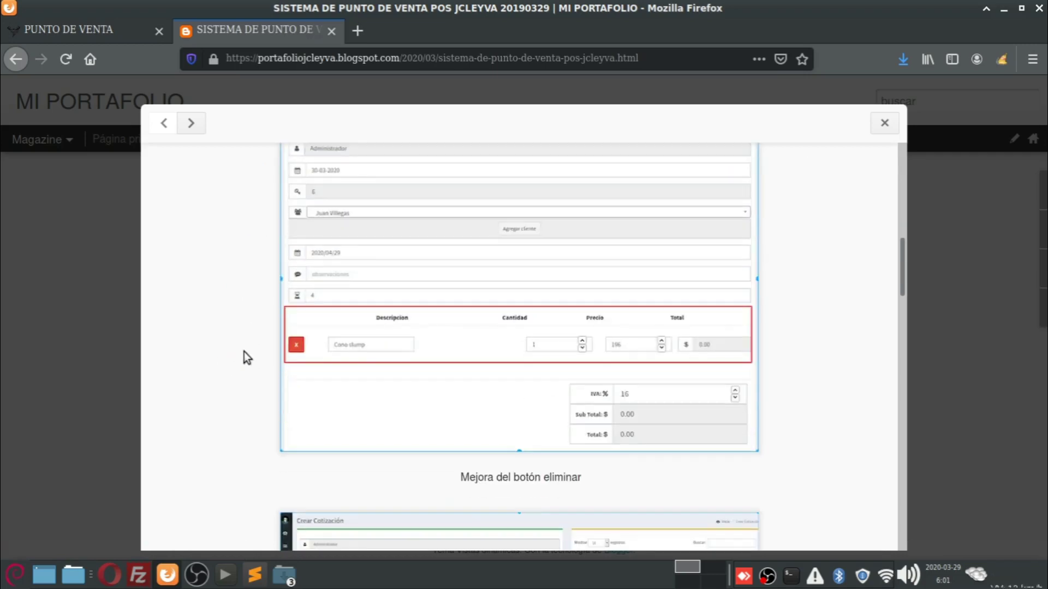
scroll(245, 352, down, 10)
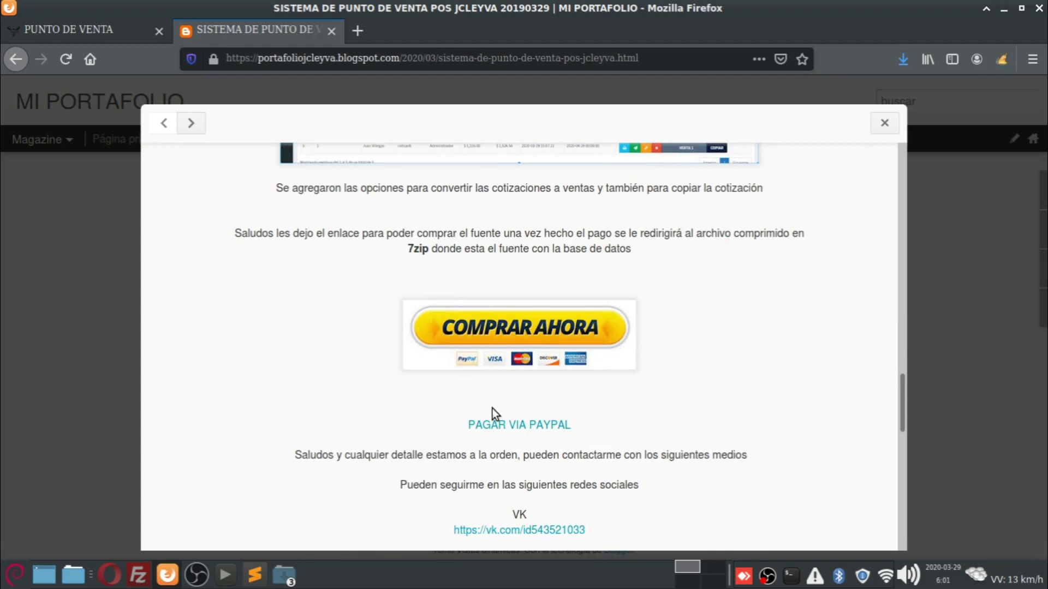
Open the PayPal payment page from the post's purchase link, check it without paying, and close that browser tab.
click(520, 340)
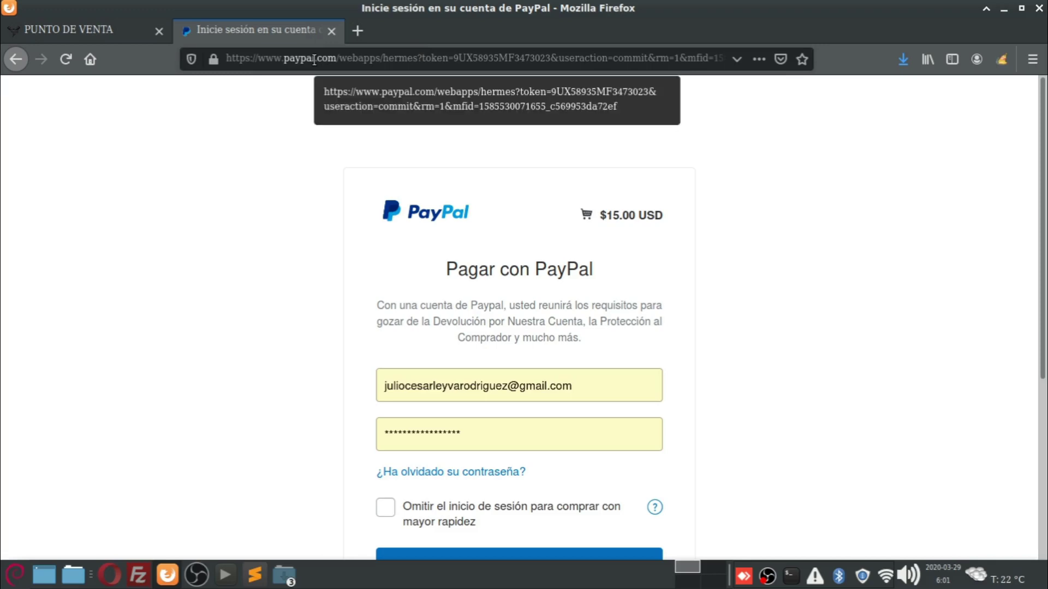
click(332, 31)
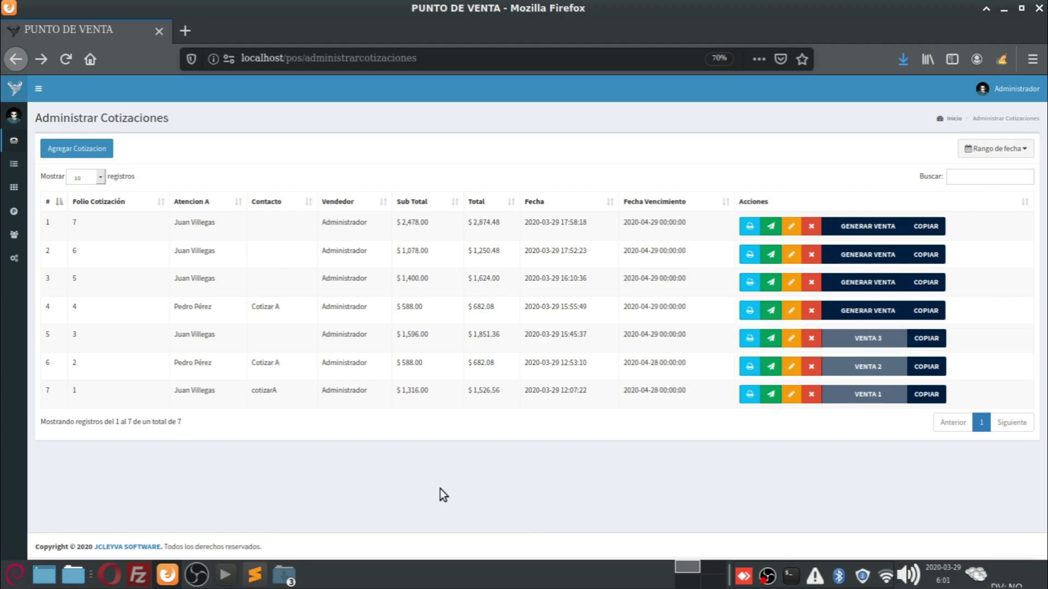
Open the e-mail form for the quotation with folio 7, review its recipient and message fields, and exit without sending.
click(770, 226)
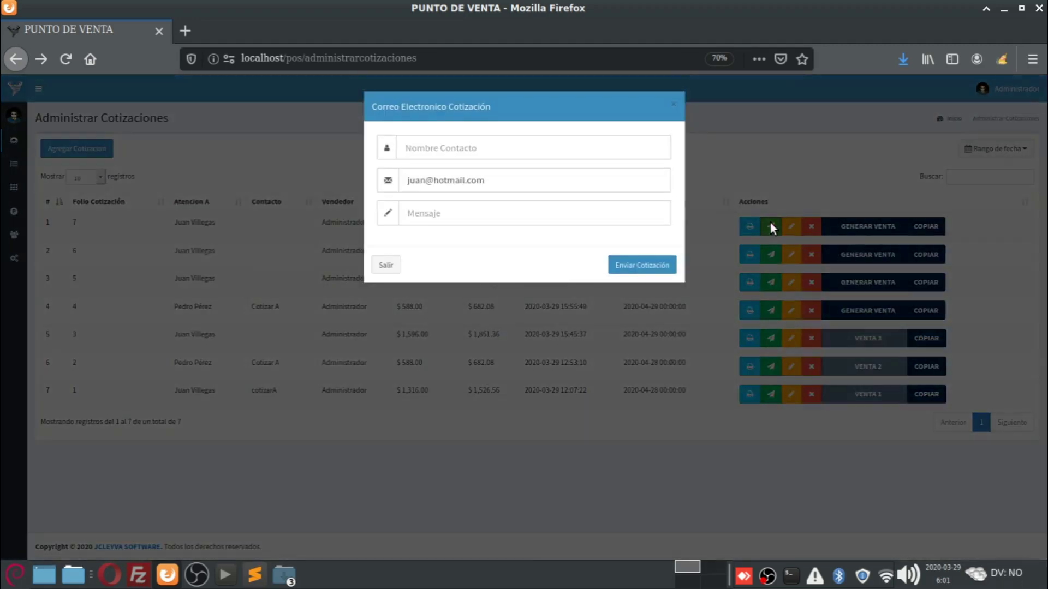
drag(522, 181, 394, 204)
click(451, 213)
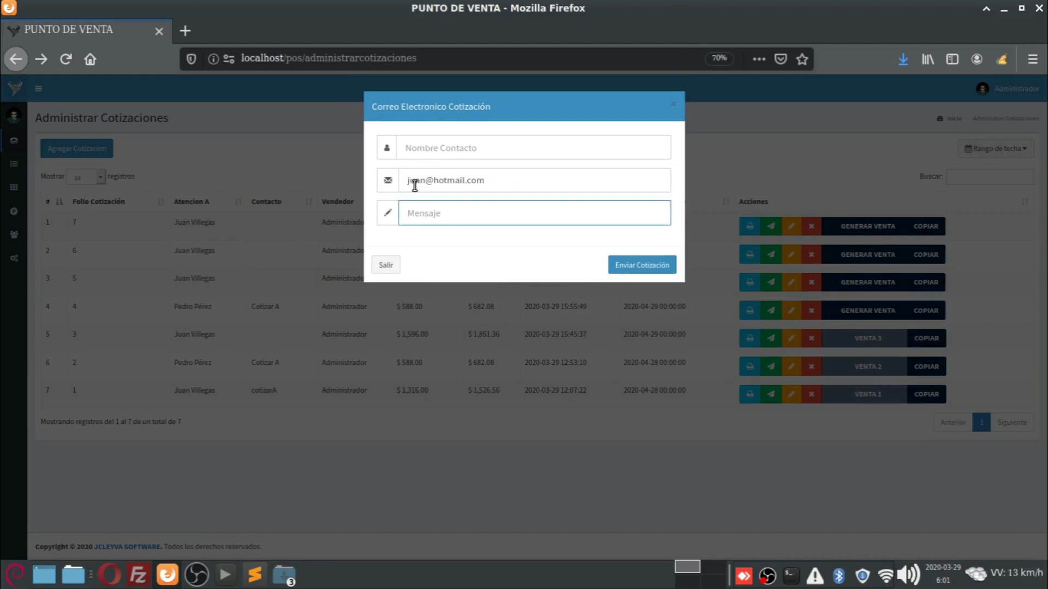
click(385, 272)
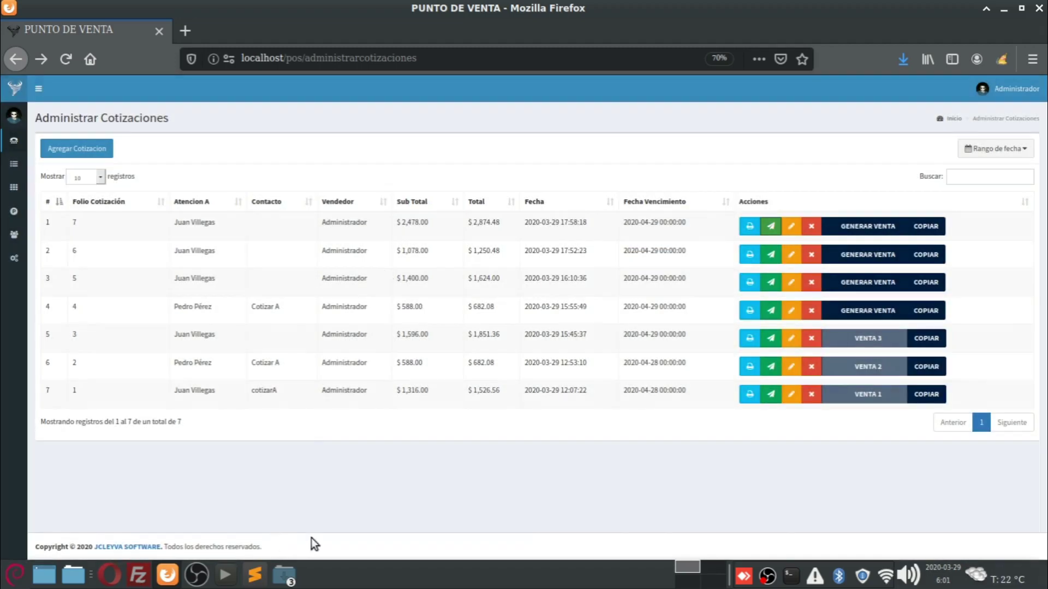
click(232, 572)
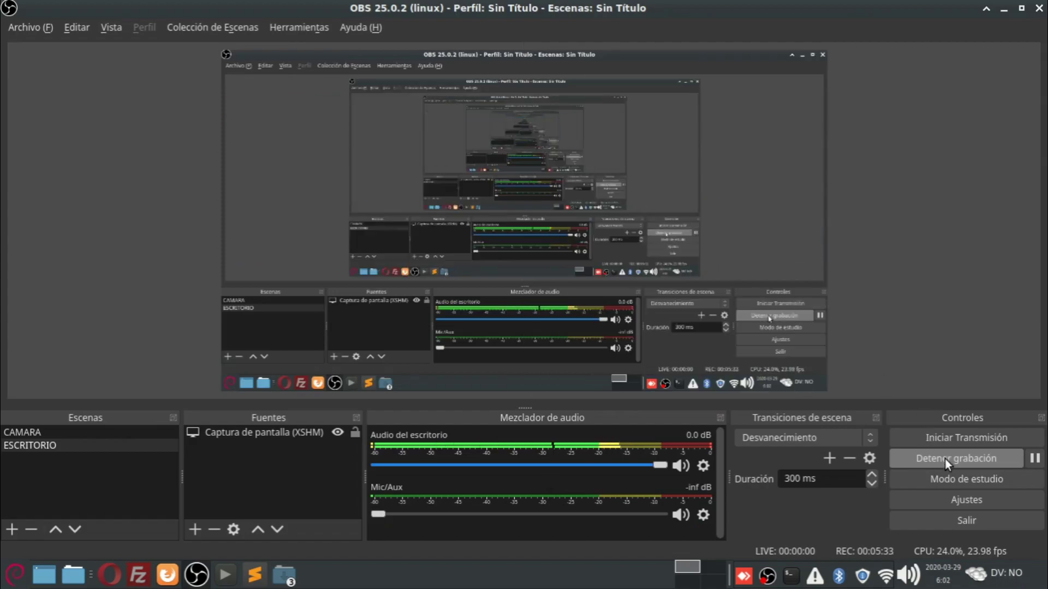